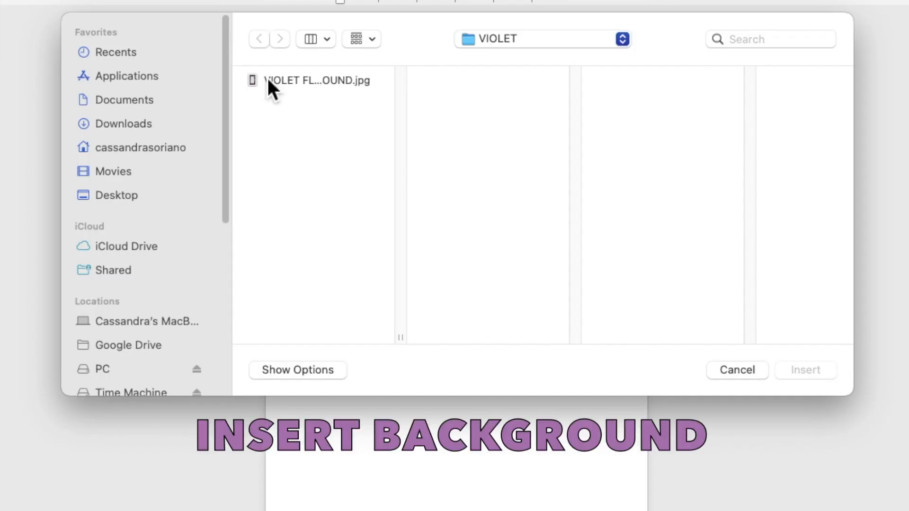
Insert VIOLET FLOWERS BACKGROUND.jpg onto the blank page
click(317, 124)
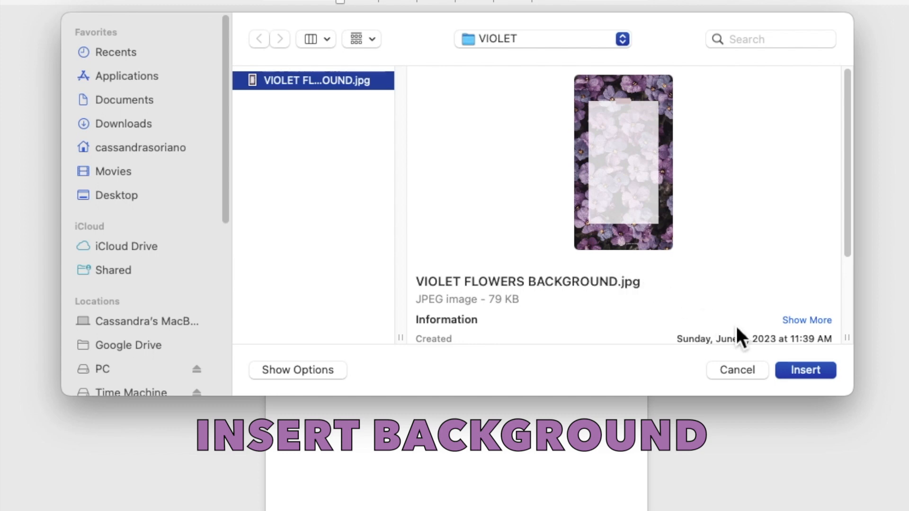
click(792, 371)
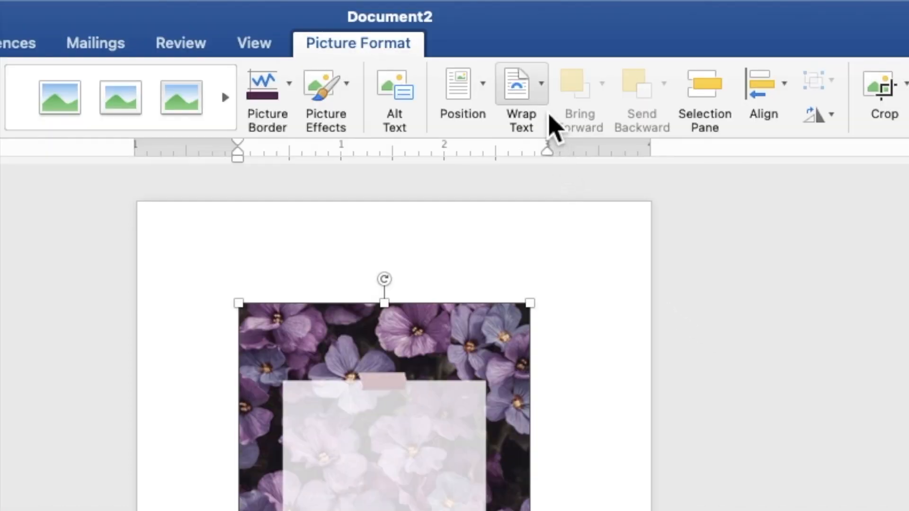
Set the flower picture to Behind Text and stretch it to 7.72" by 5.02" to fill the page
click(545, 99)
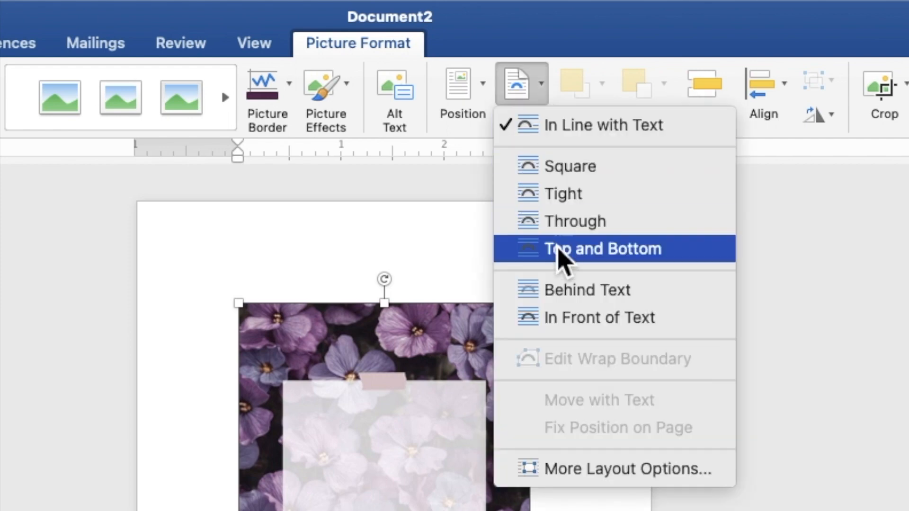
click(560, 297)
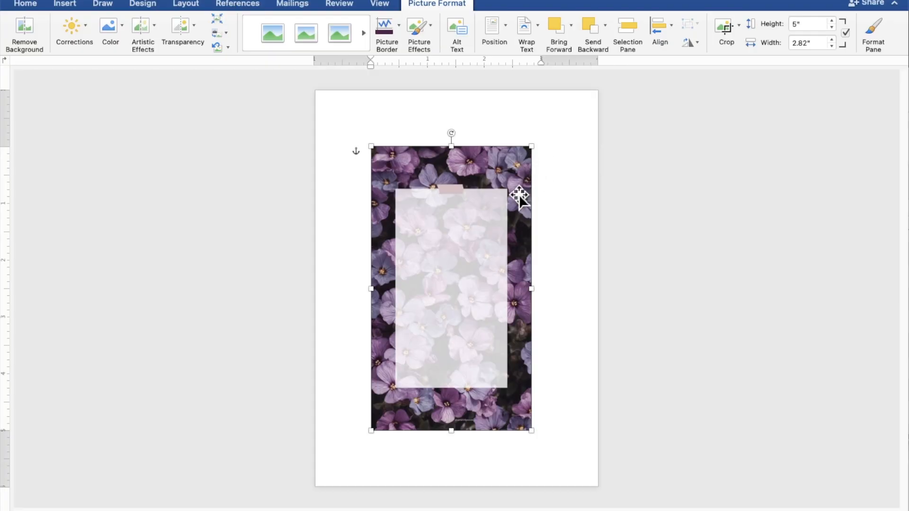
drag(471, 240, 414, 176)
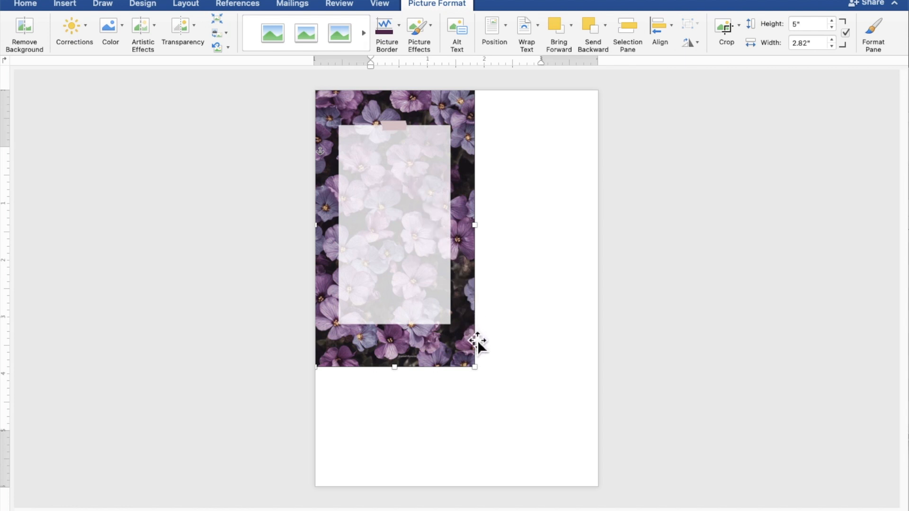
drag(482, 374, 562, 456)
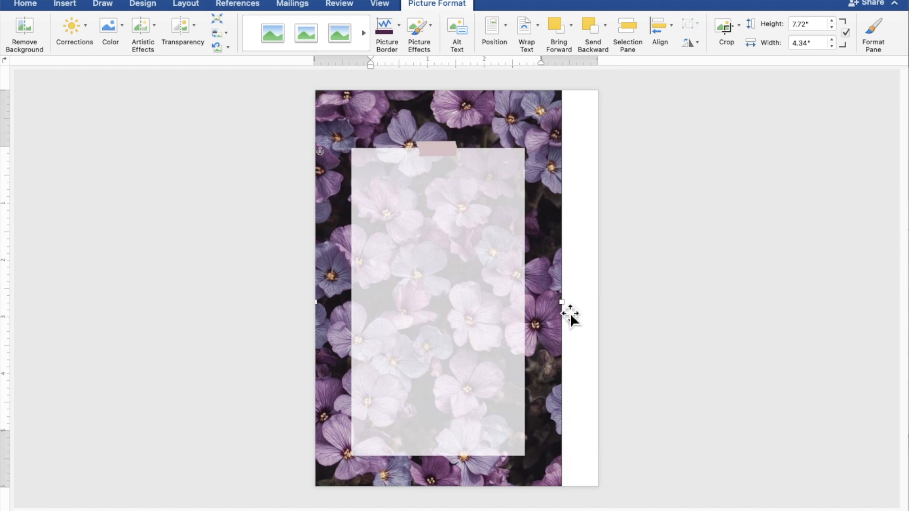
drag(571, 310, 596, 311)
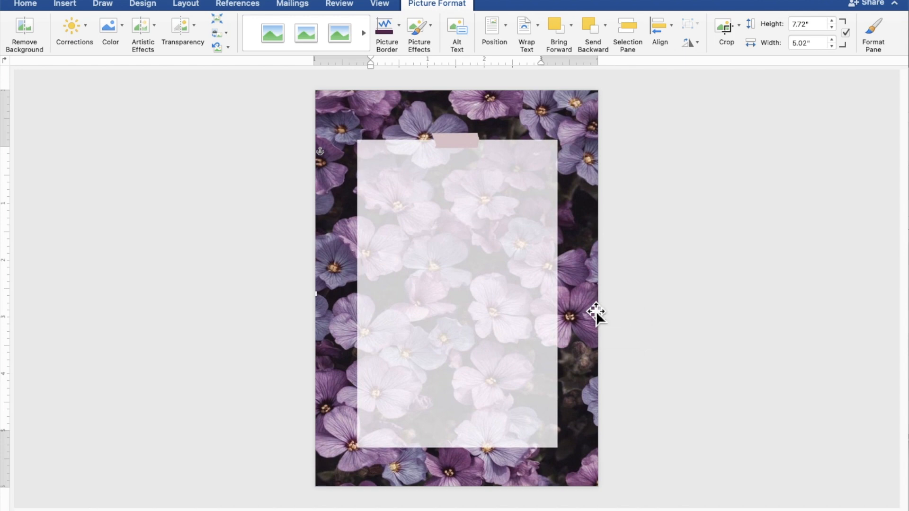
click(773, 308)
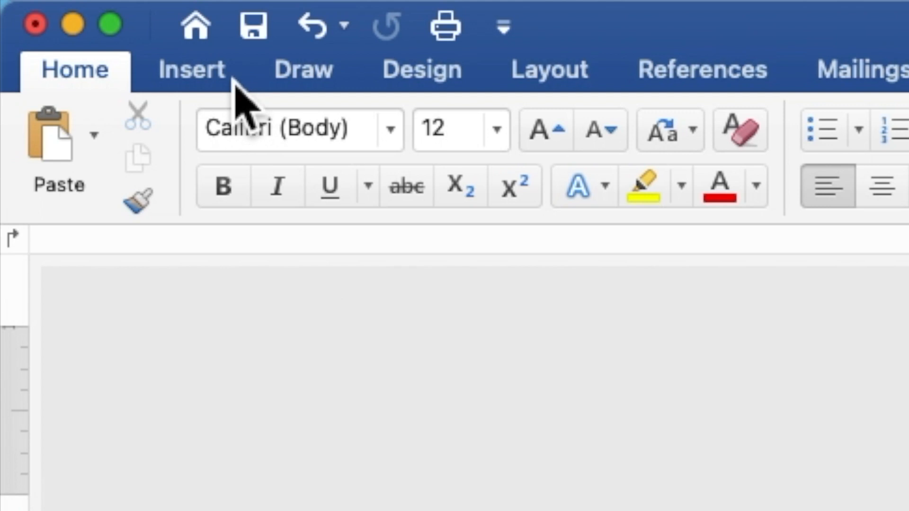
Draw a rectangle about 5.21" by 4.78" over the middle of the page
click(235, 85)
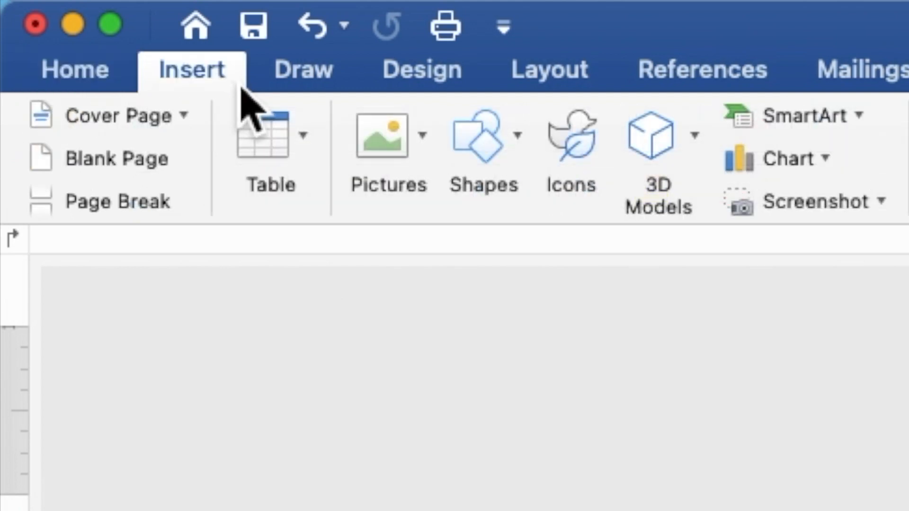
click(495, 152)
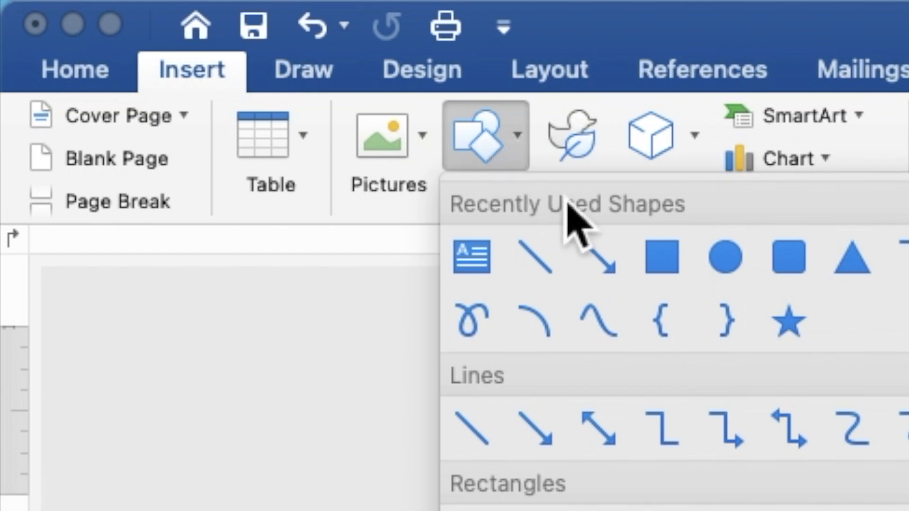
click(659, 253)
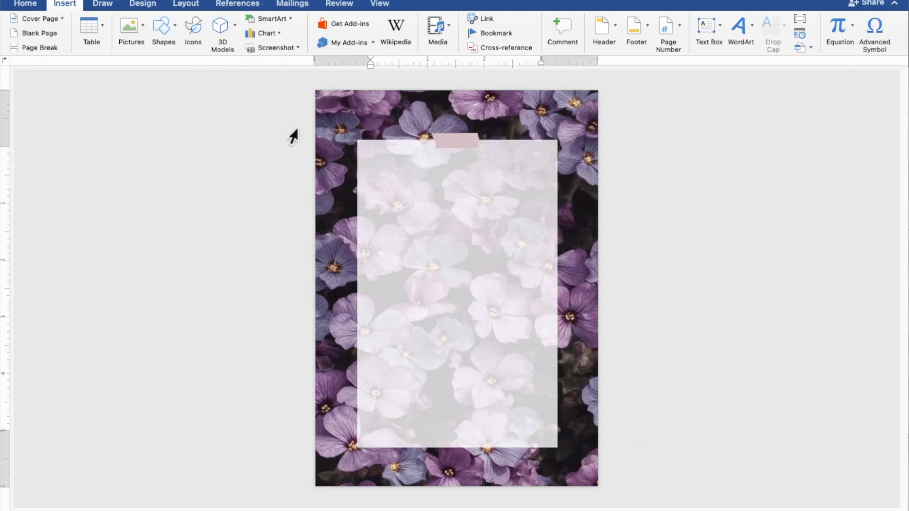
mouse_move(324, 147)
mouse_down()
mouse_move(353, 217)
mouse_move(556, 406)
mouse_move(587, 423)
mouse_move(602, 448)
mouse_up()
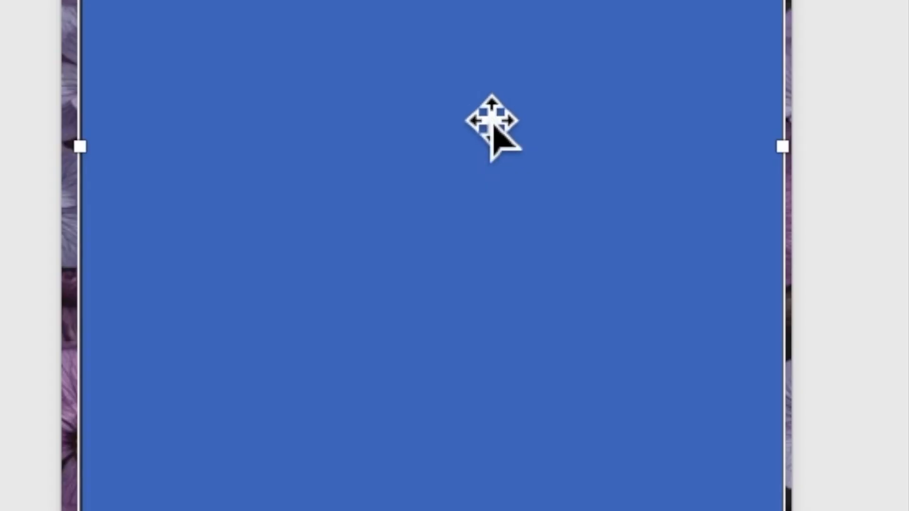
Add an empty text area inside the blue rectangle and zoom in on the page
right_click(479, 110)
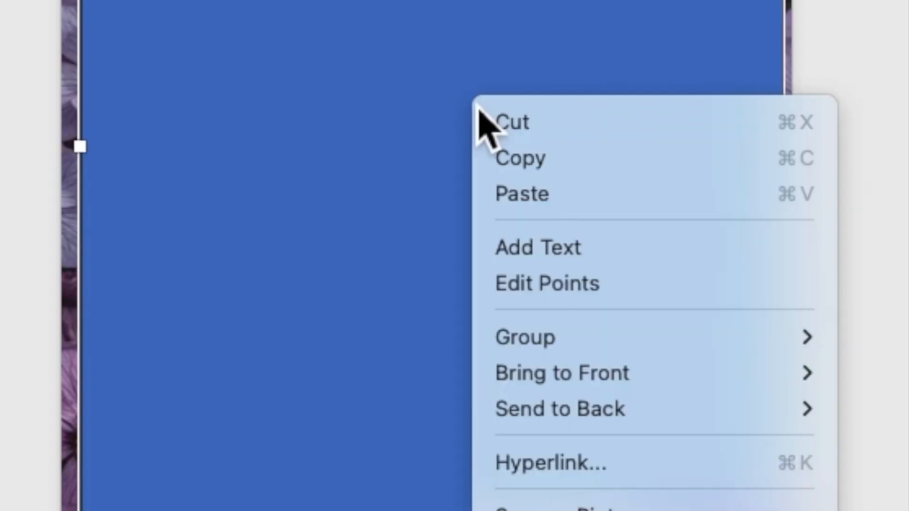
click(530, 251)
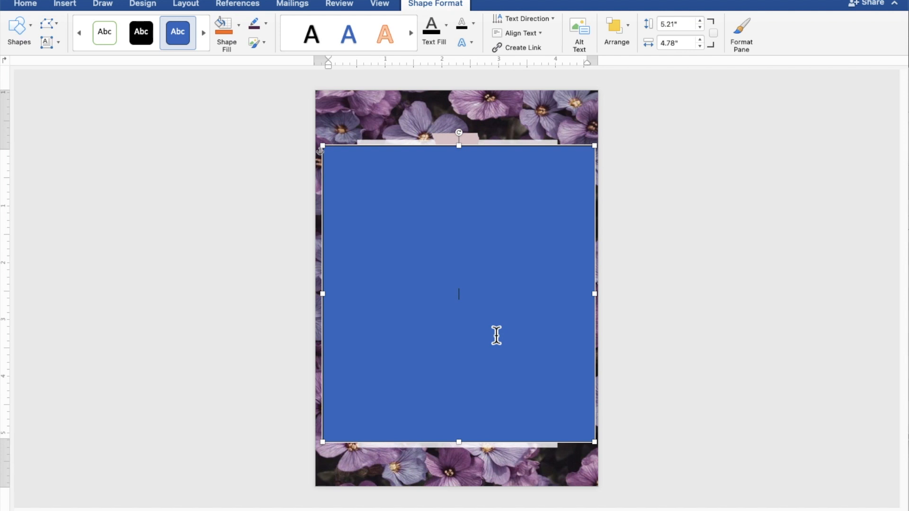
scroll(497, 336, up, 5)
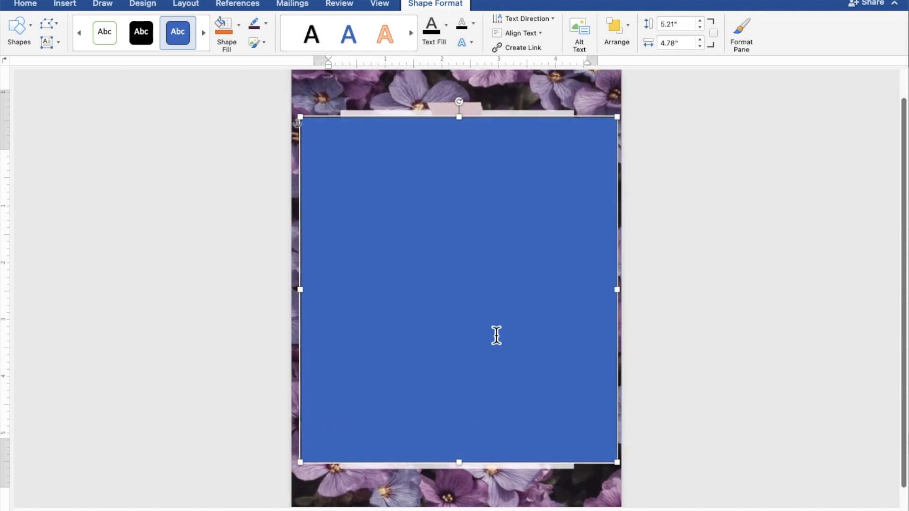
scroll(496, 336, up, 3)
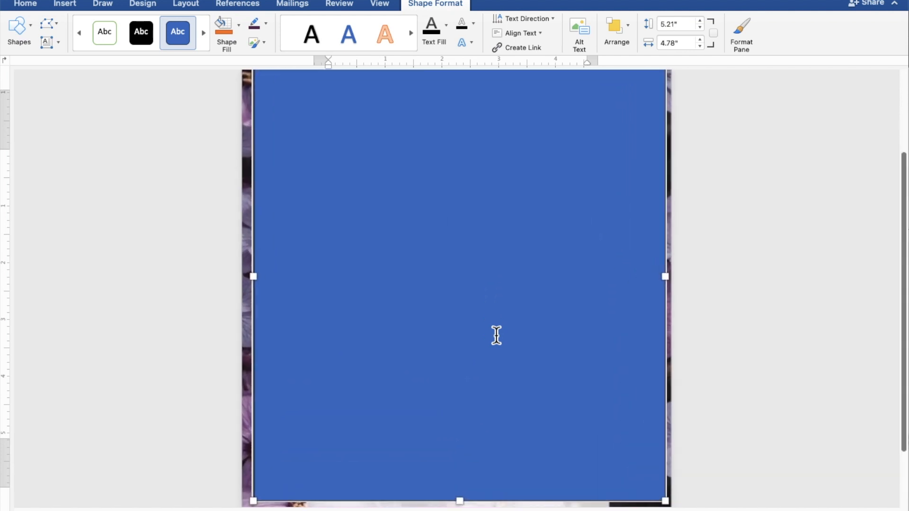
scroll(497, 336, up, 1)
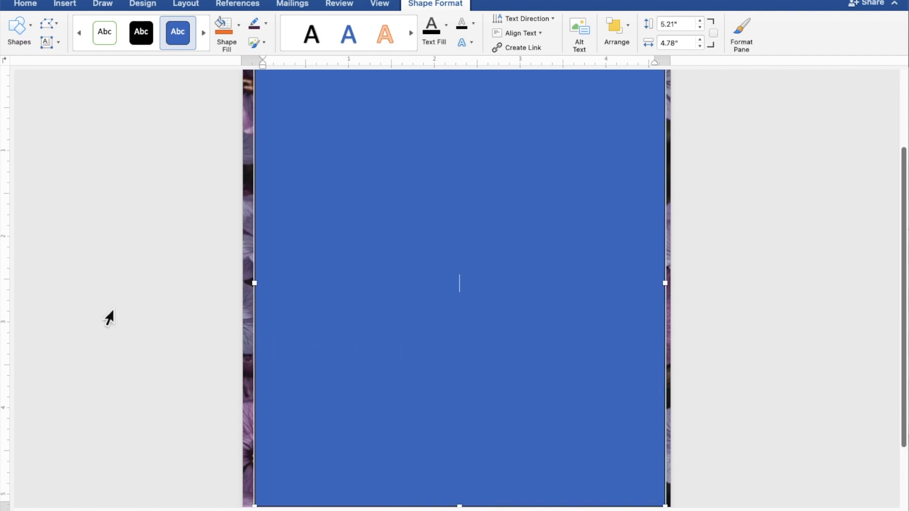
Type TOGETHER WITH THEIR FAMILIES, a blank line, then the couple's names on separate lines joined by AND
text(TOGETHER WITH THEIR F)
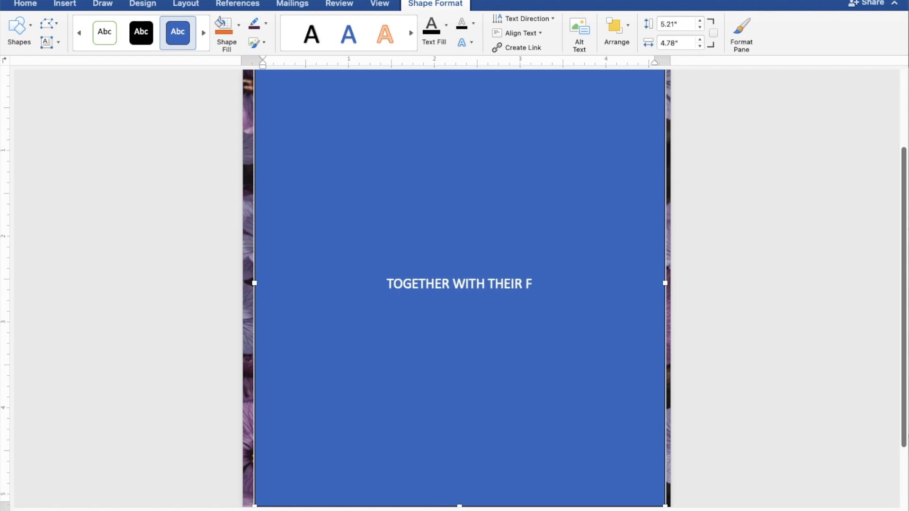
text(AMI)
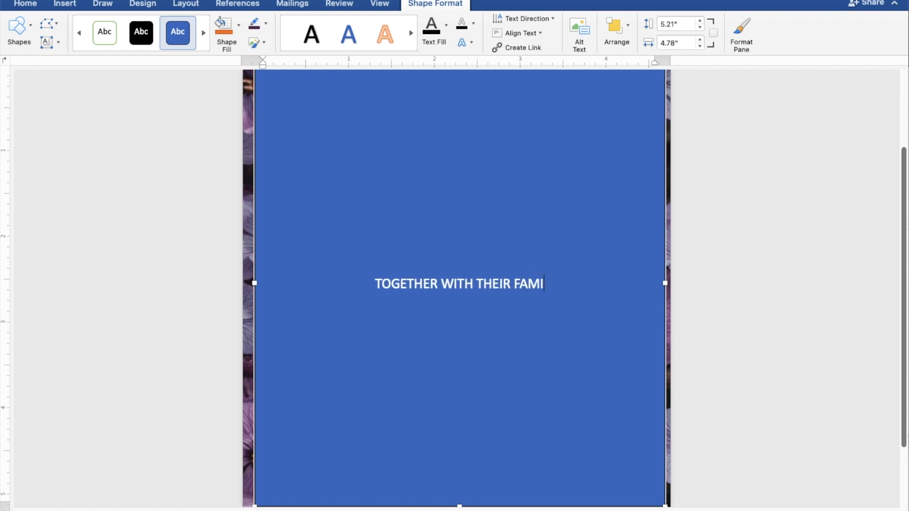
text(LIES)
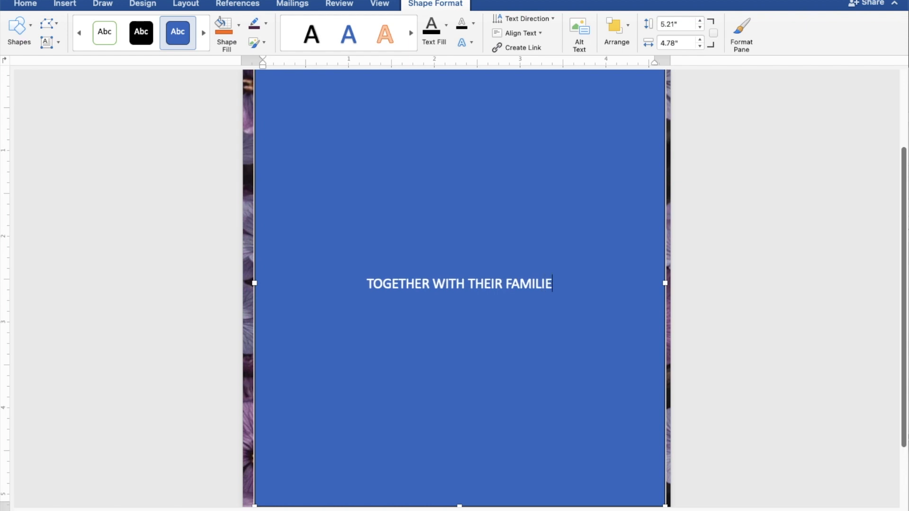
key(Return)
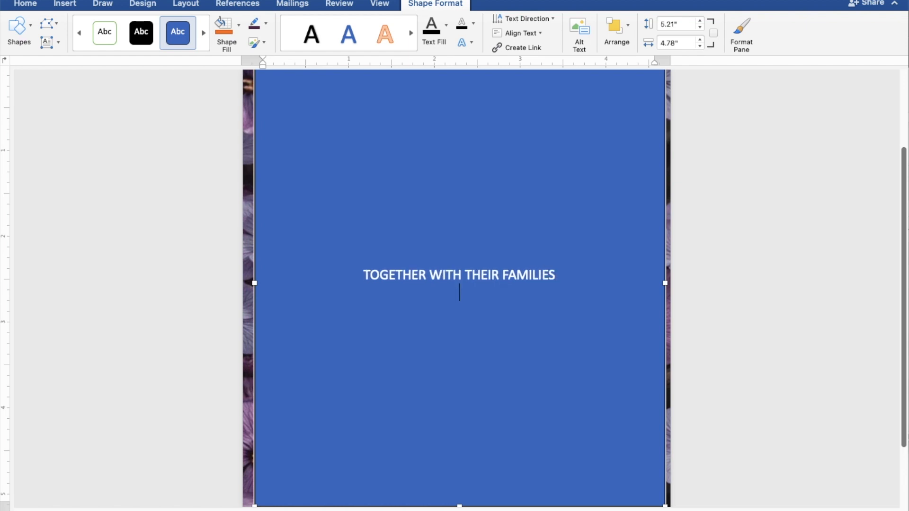
key(Return)
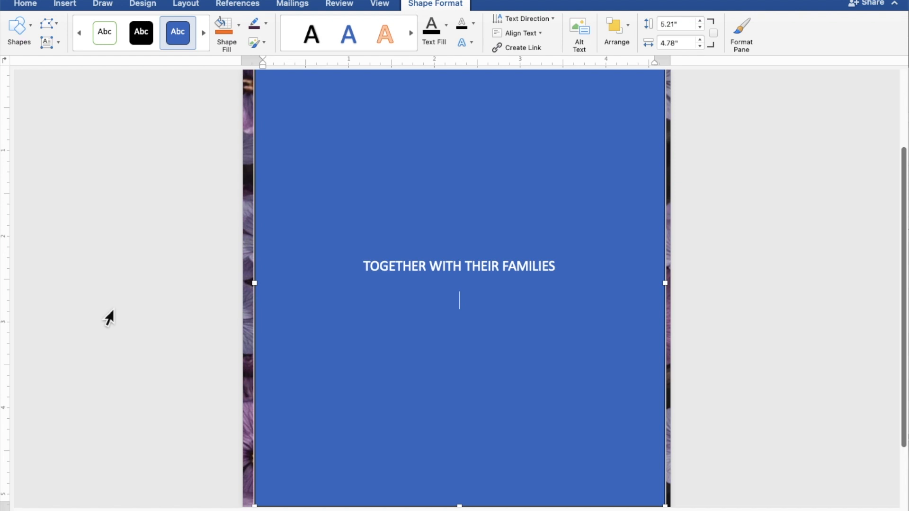
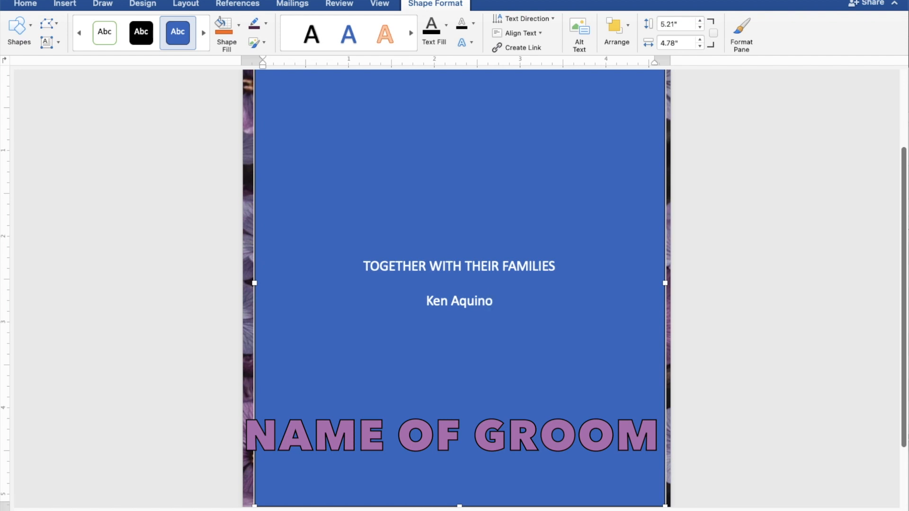
key(Return)
text(AND)
key(Return)
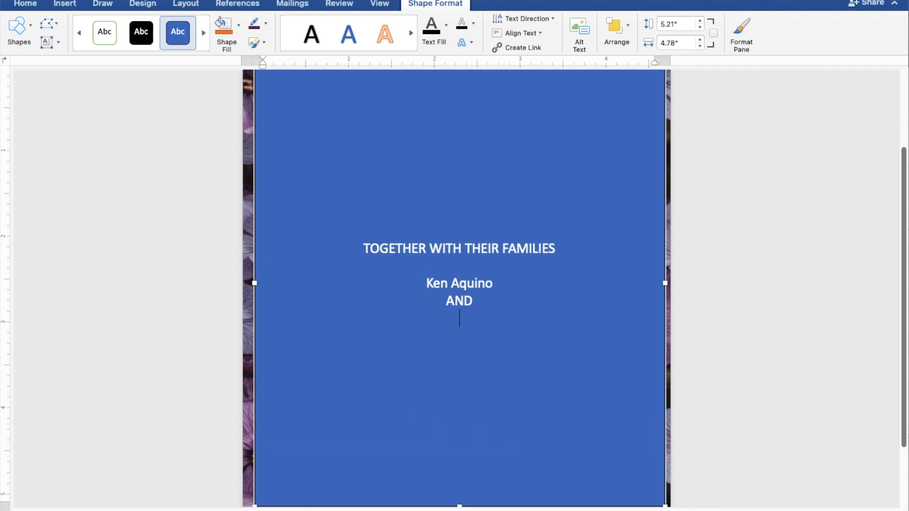
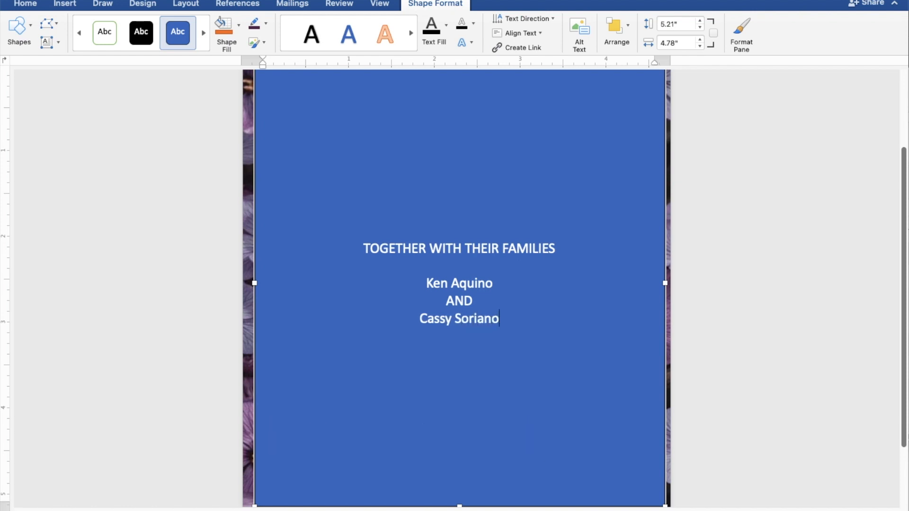
key(Return)
key(Return)
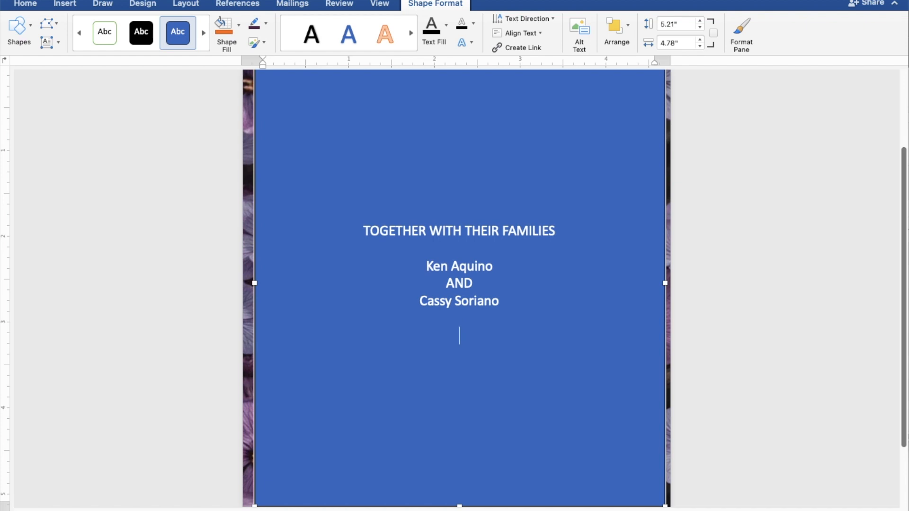
Add REQUEST THE PLEASURE OF YOUR PRESENCE, AS THEY JOYFULLY UNITE IN MARRIAGE, and SUNDAY
text(REQUEST T)
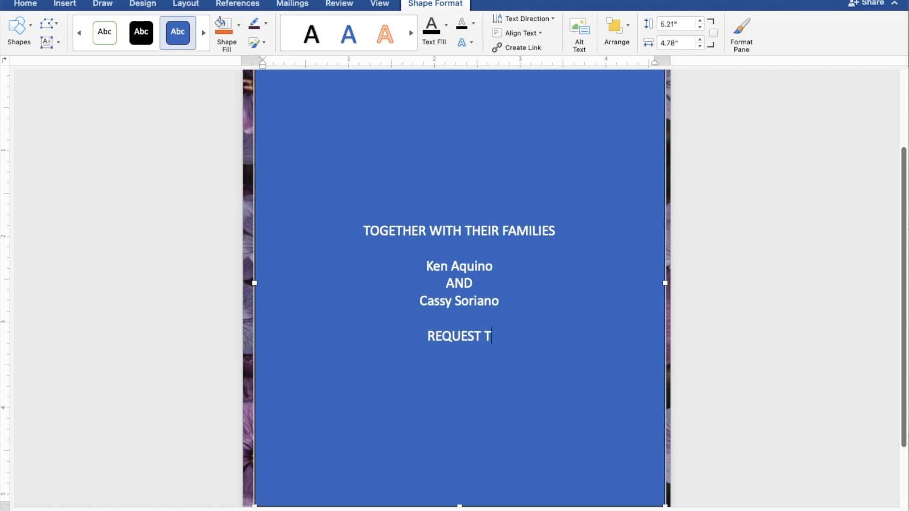
text(HE )
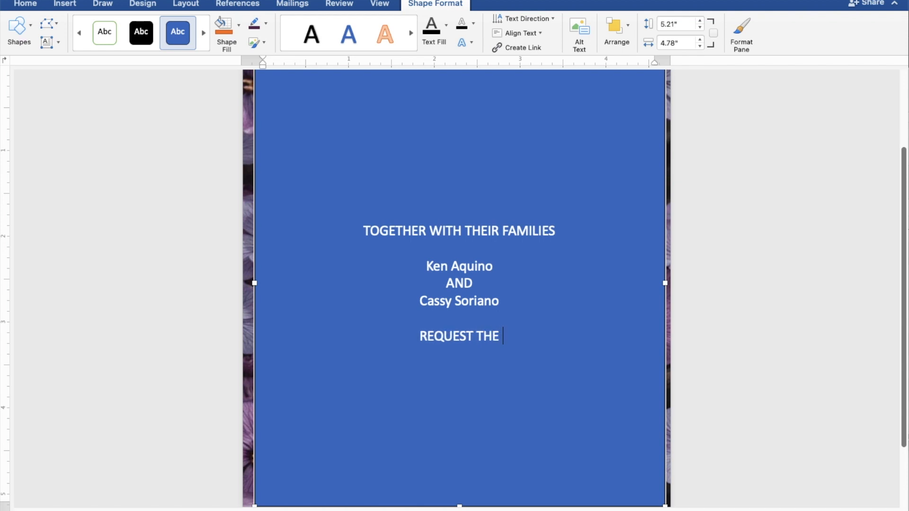
text(PLE)
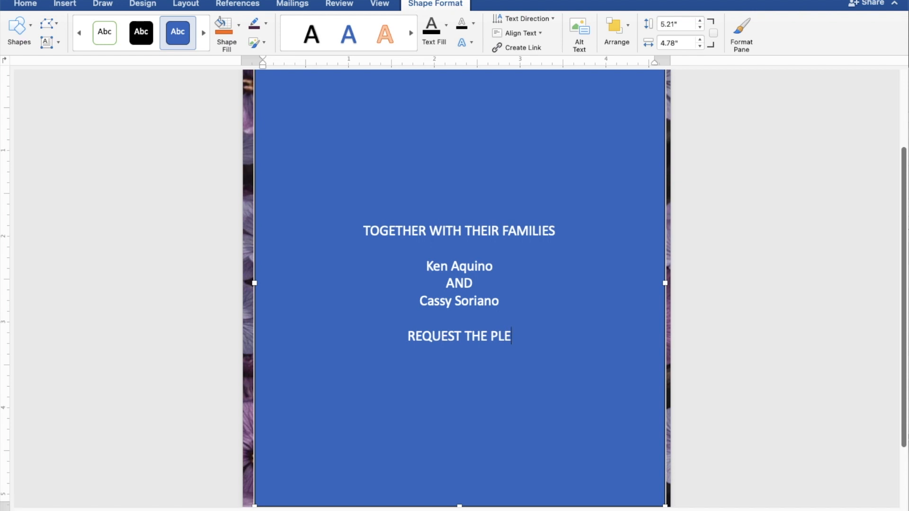
text(AS)
text(U)
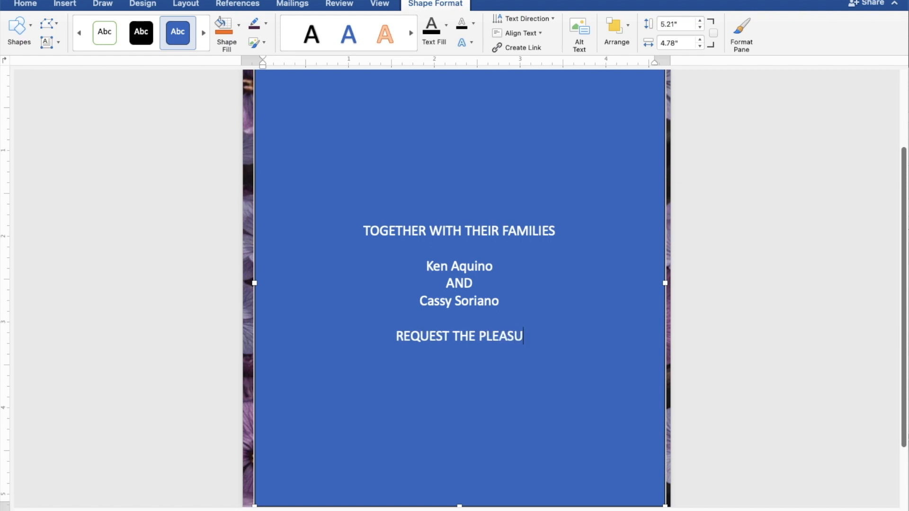
text(RE OF Y)
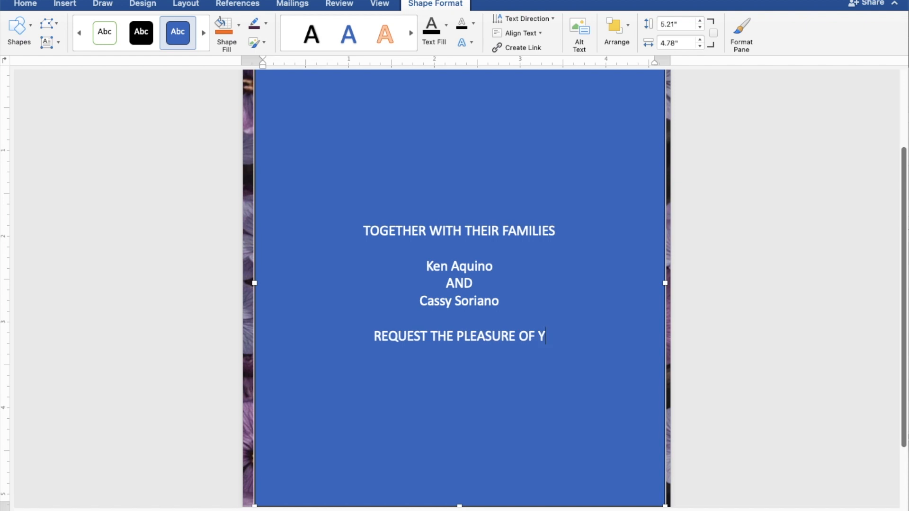
text(OUR)
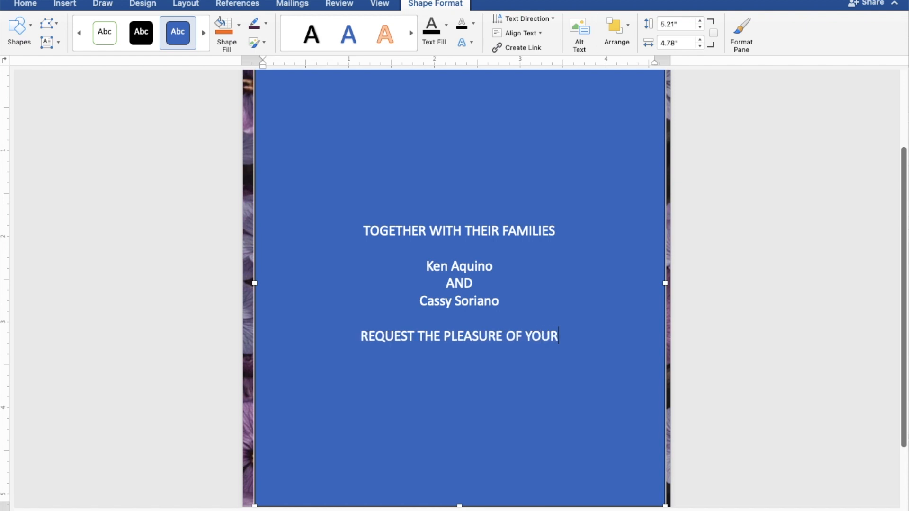
text( PRESENCE)
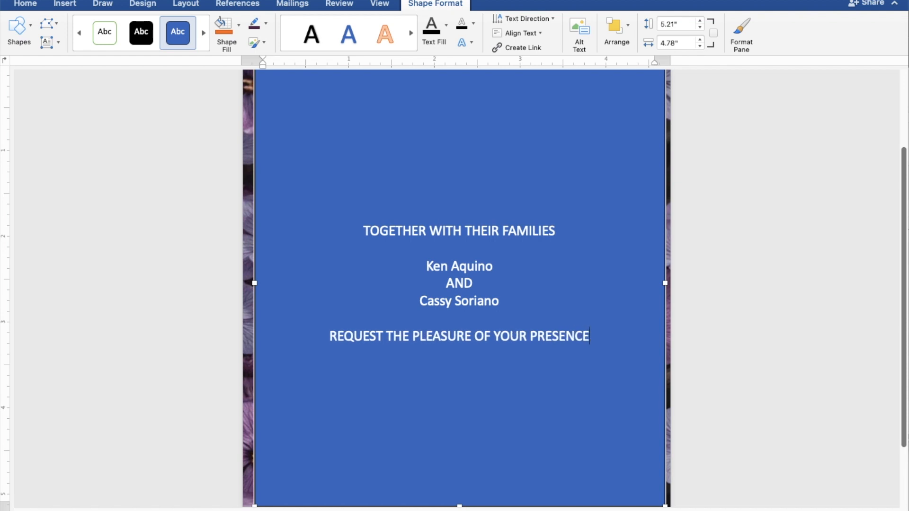
key(Return)
text(A)
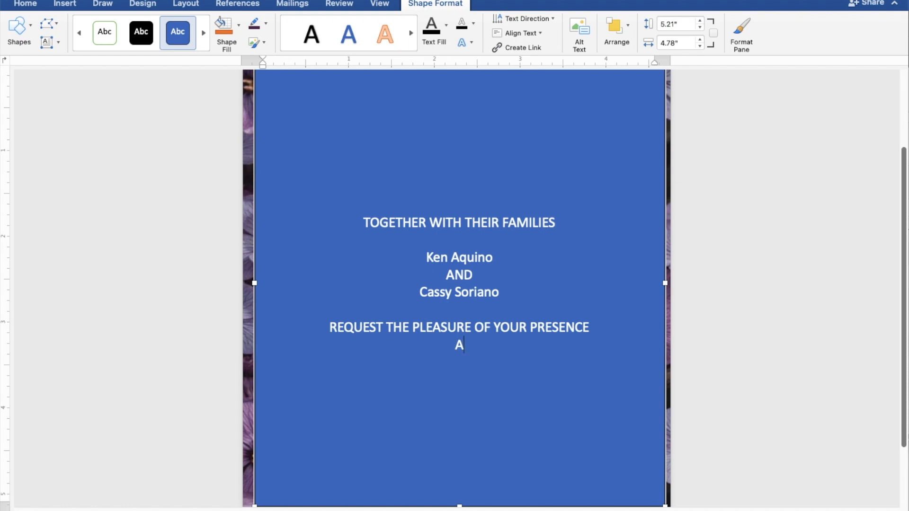
text(S THEY JOYFU)
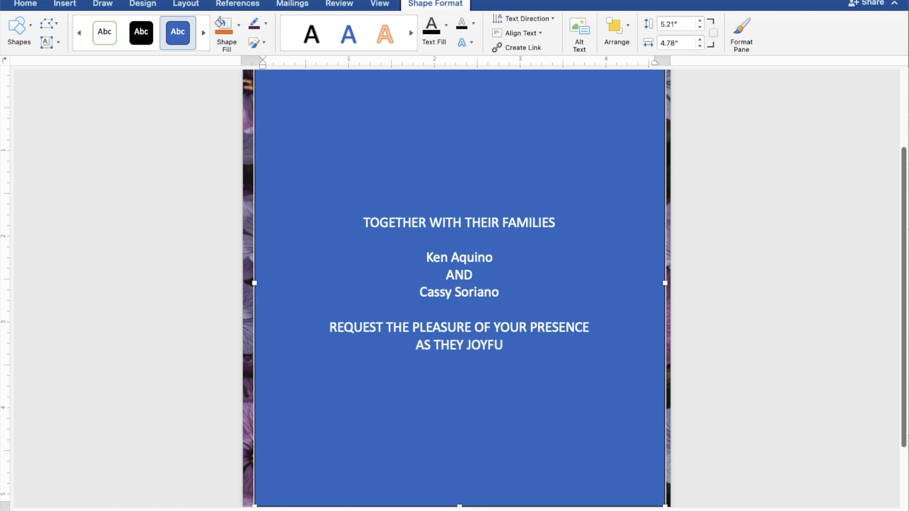
text(LL)
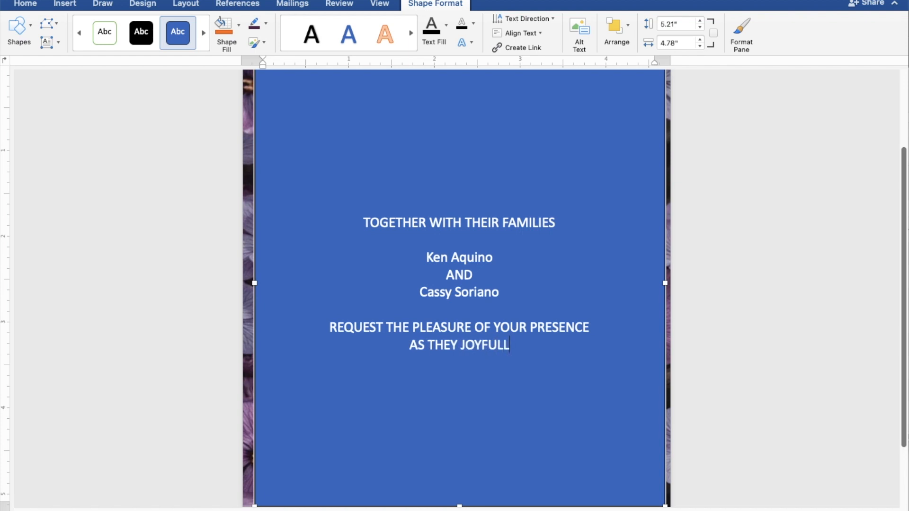
text(Y UNIT)
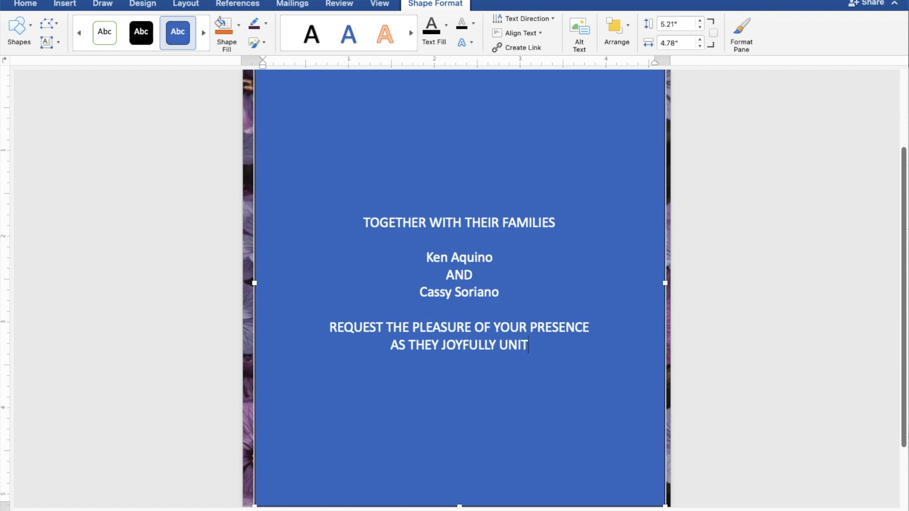
text(E IN)
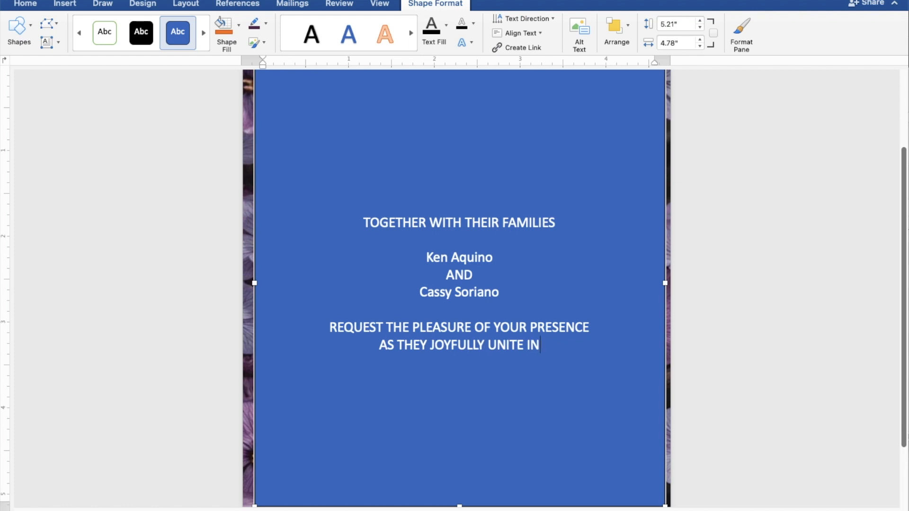
text( MA)
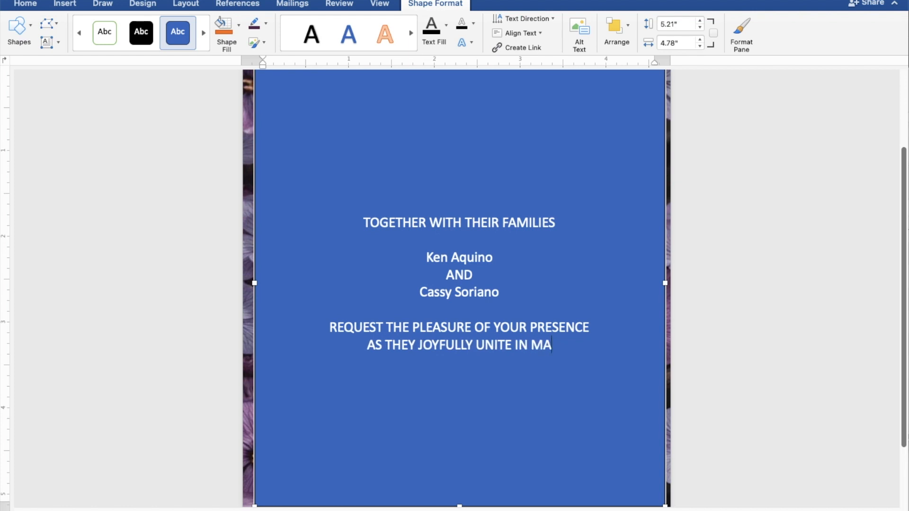
text(RRIAGE)
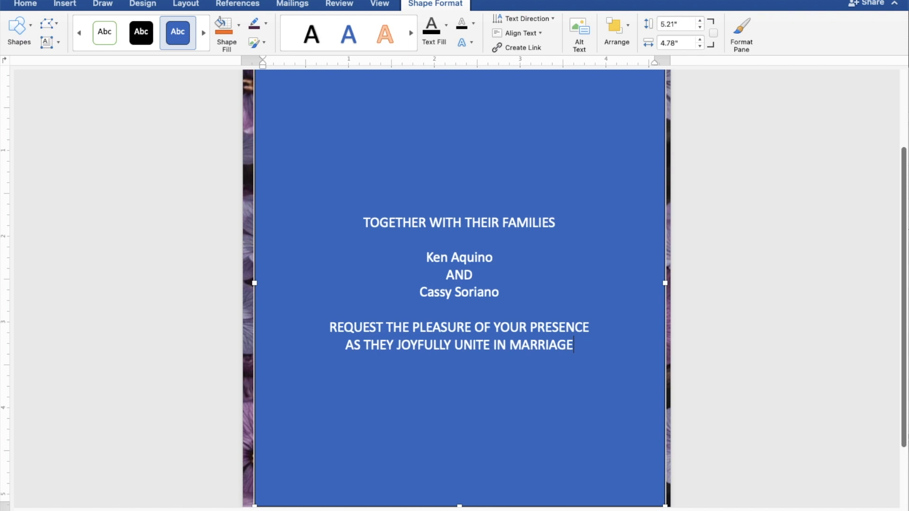
key(Return)
key(Return)
text(SUNDAY)
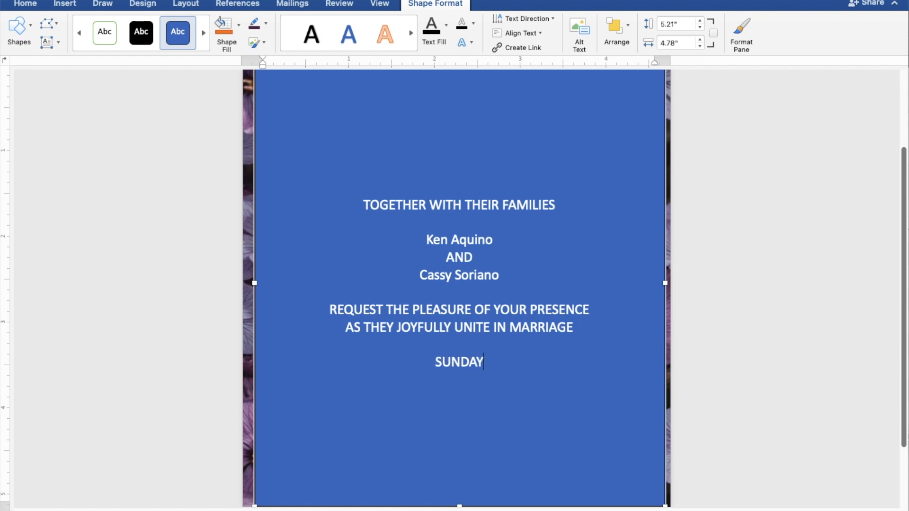
Type AUGUST 27, 2023 and 10:00 IN THE MORNING on separate lines below SUNDAY
key(Return)
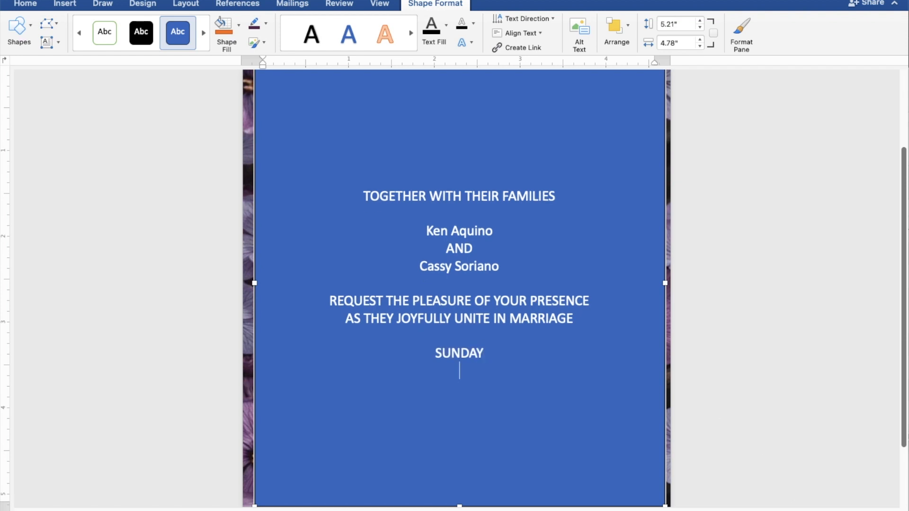
text(A)
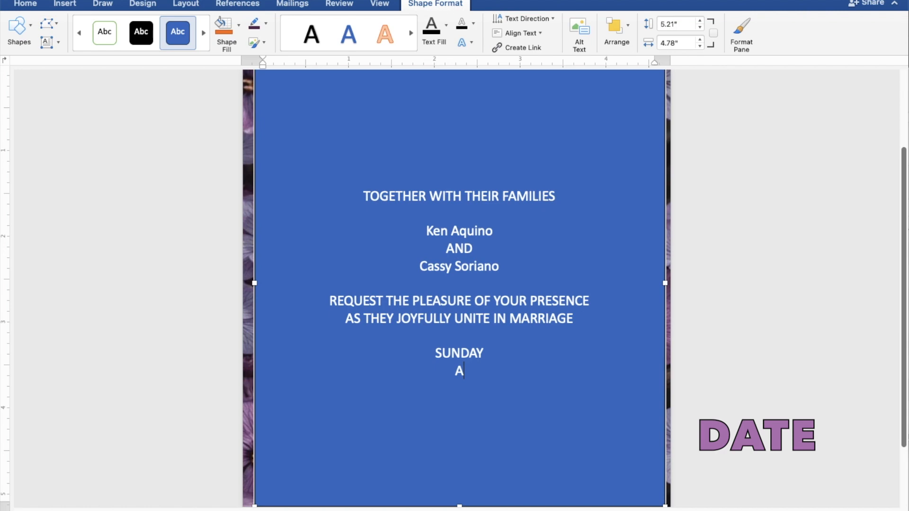
text(UGUS)
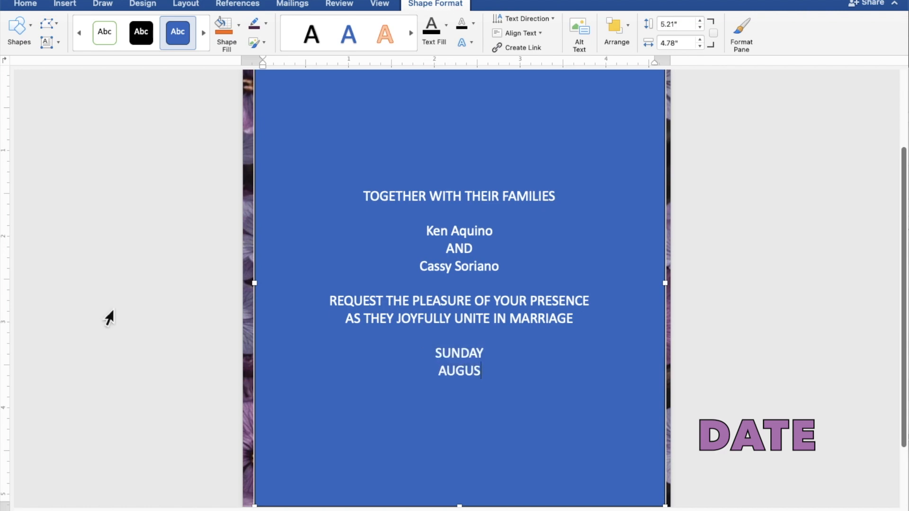
text(T 27,)
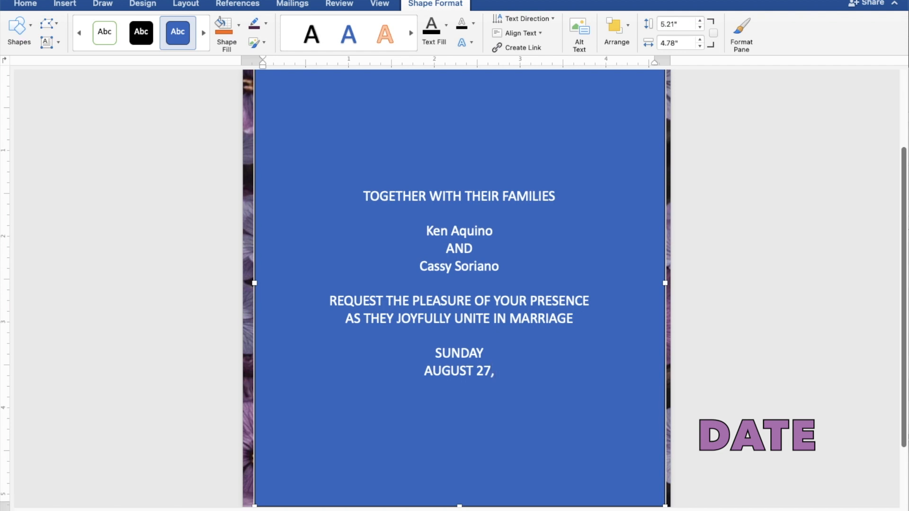
text( 20)
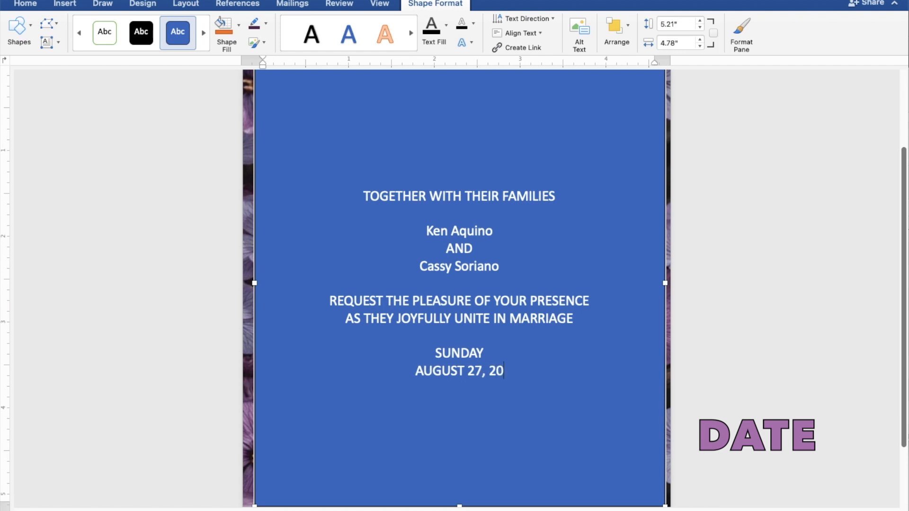
text(23)
key(Return)
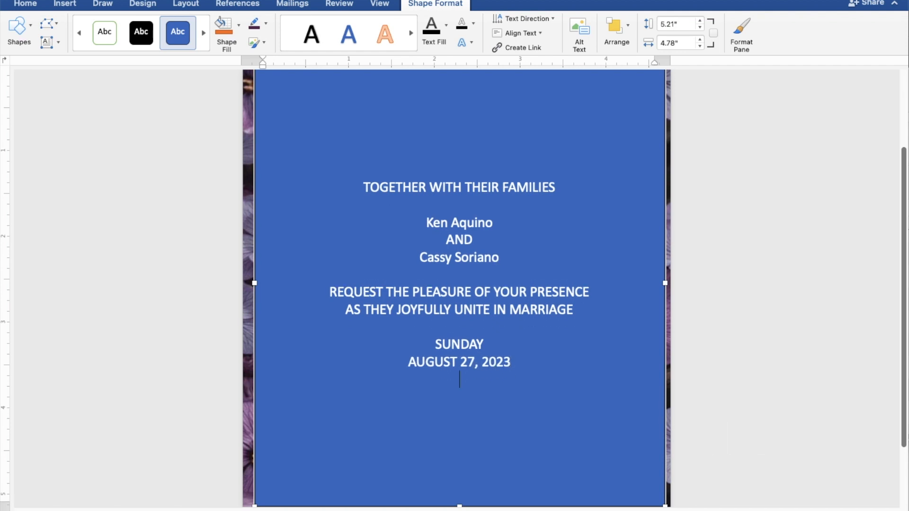
text(1)
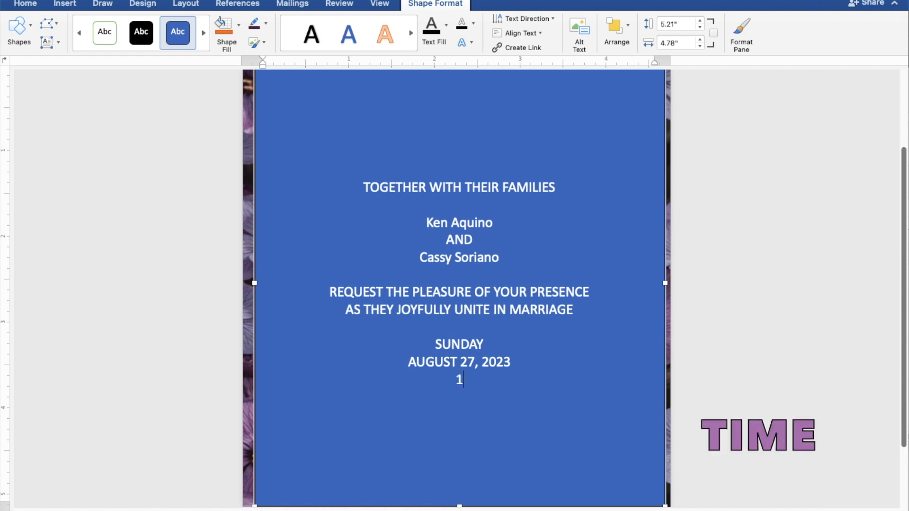
text(0:00 IN T)
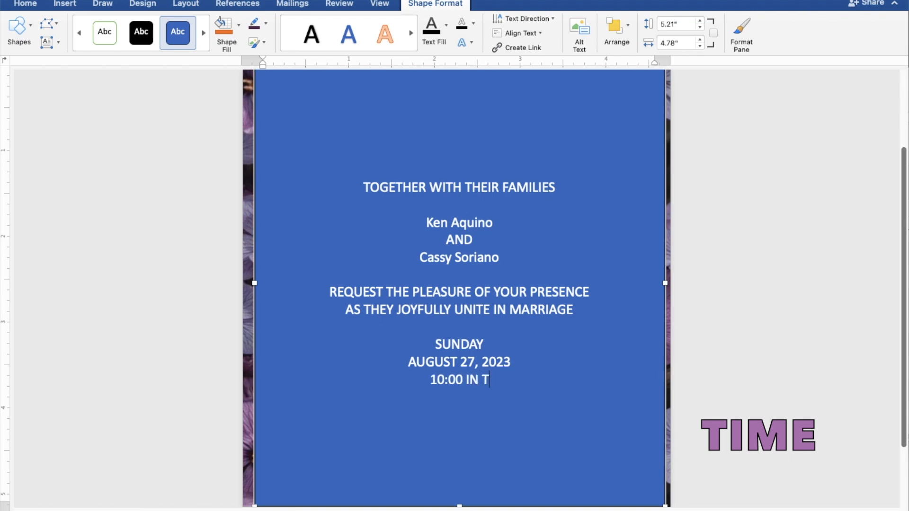
text(HE MORN)
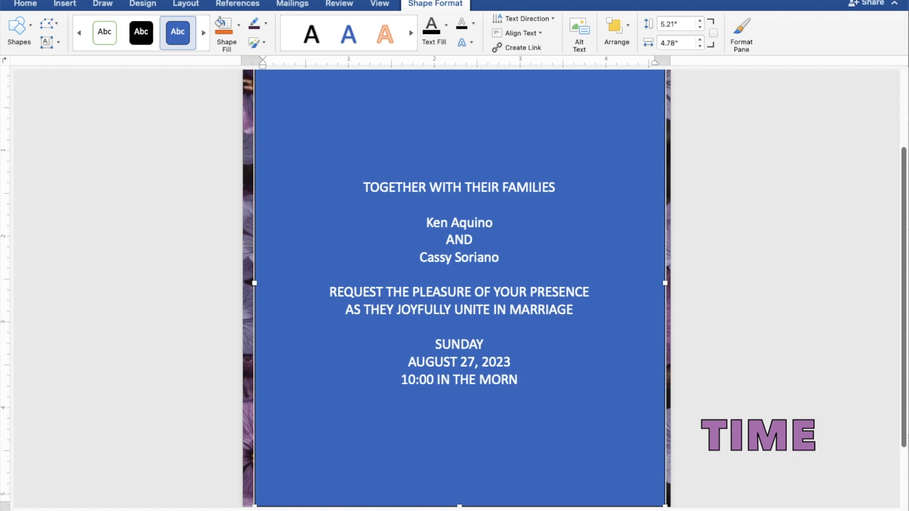
text(ING)
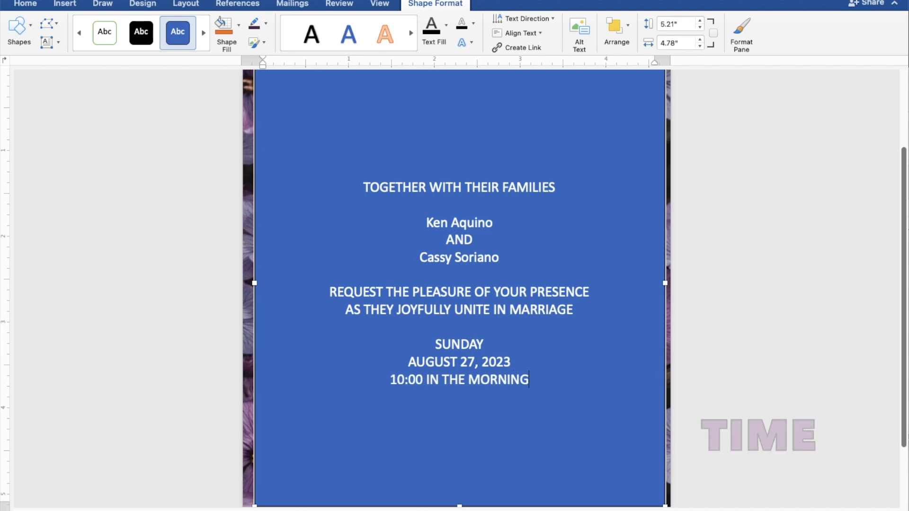
Add ST. THOMAS AQUINAS PARISH CHURCH and MANGALDAN, PANGASINAN on their own lines, followed by a blank line
key(Return)
text(S)
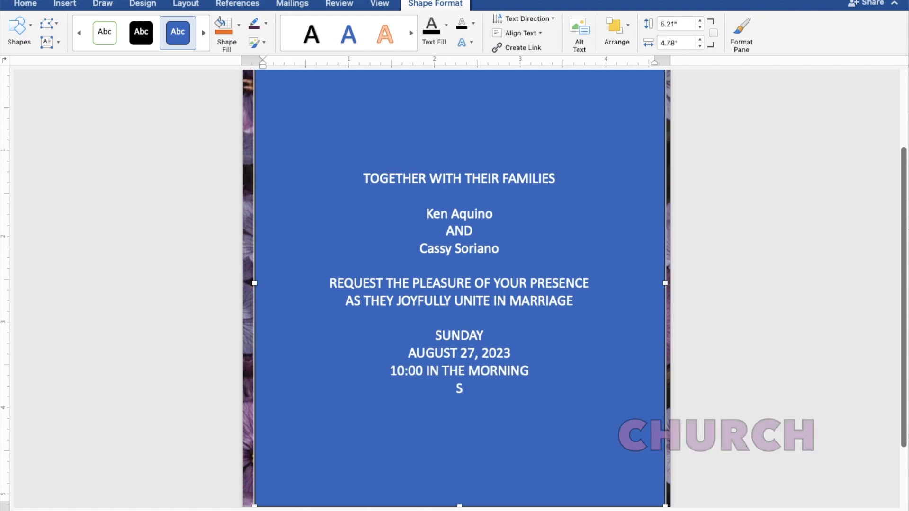
text(T. THO)
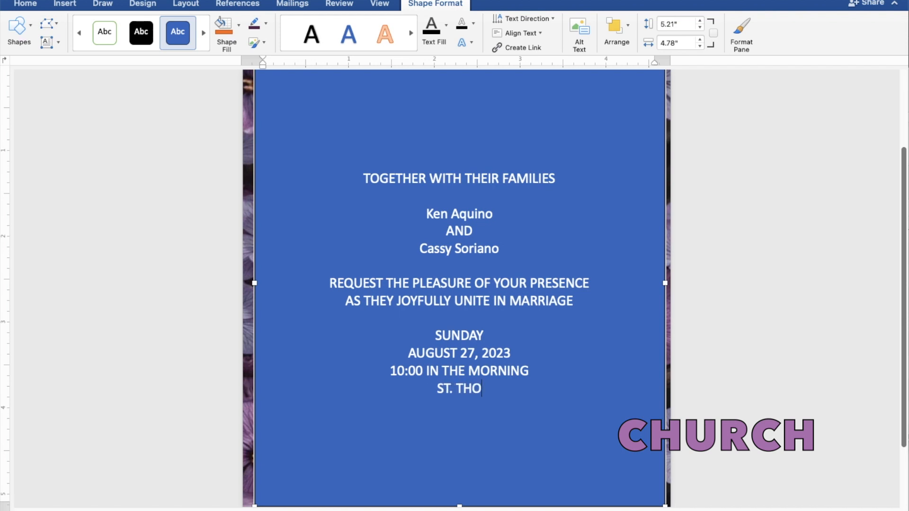
text(MAS )
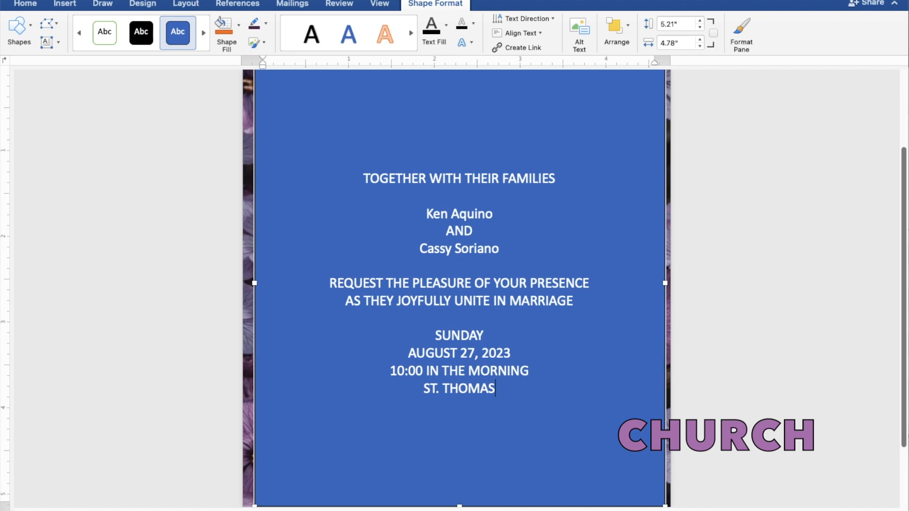
text(AQ)
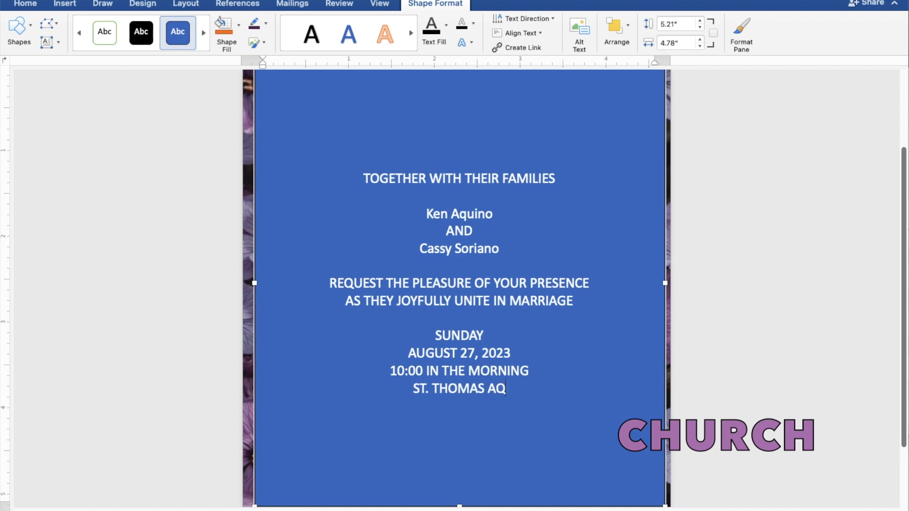
text(UIN)
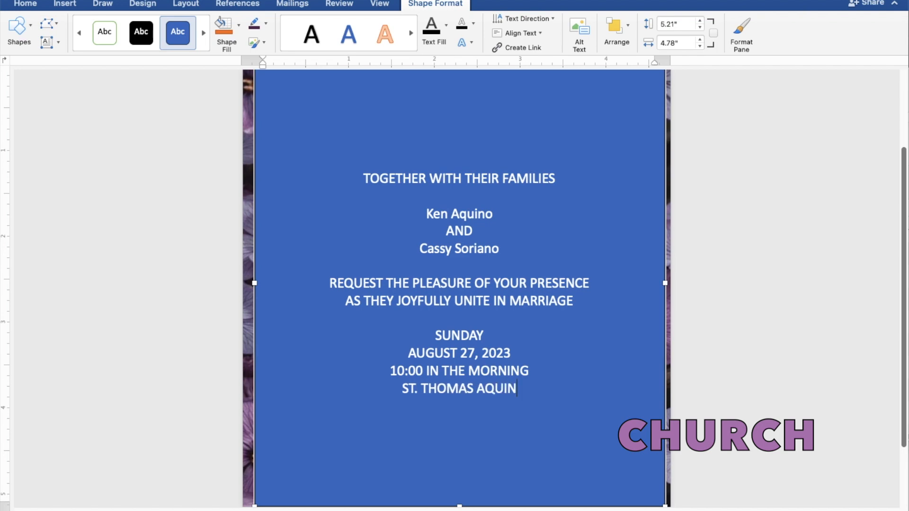
text(AS P)
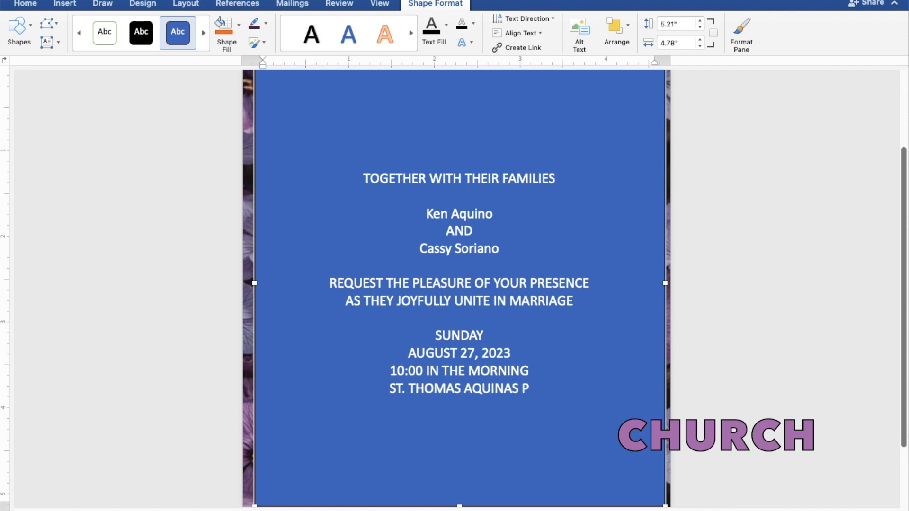
text(ARI)
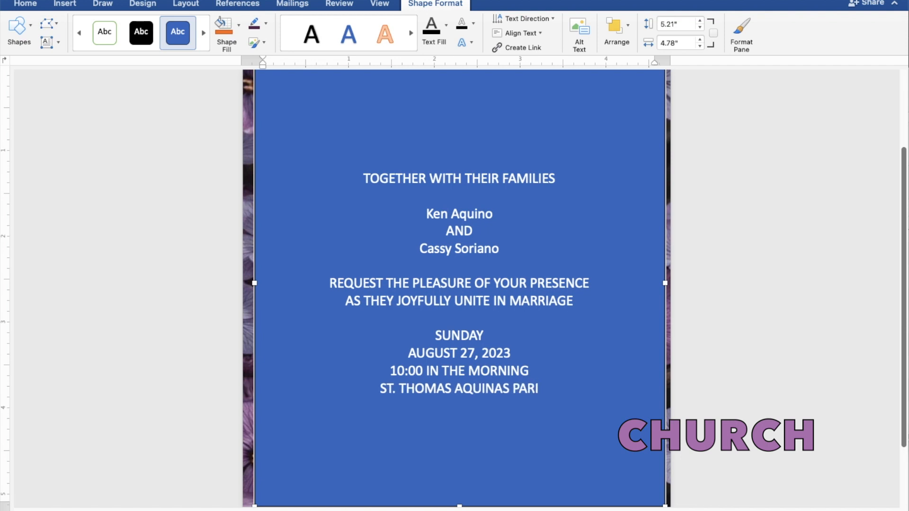
text(SH CHURCH)
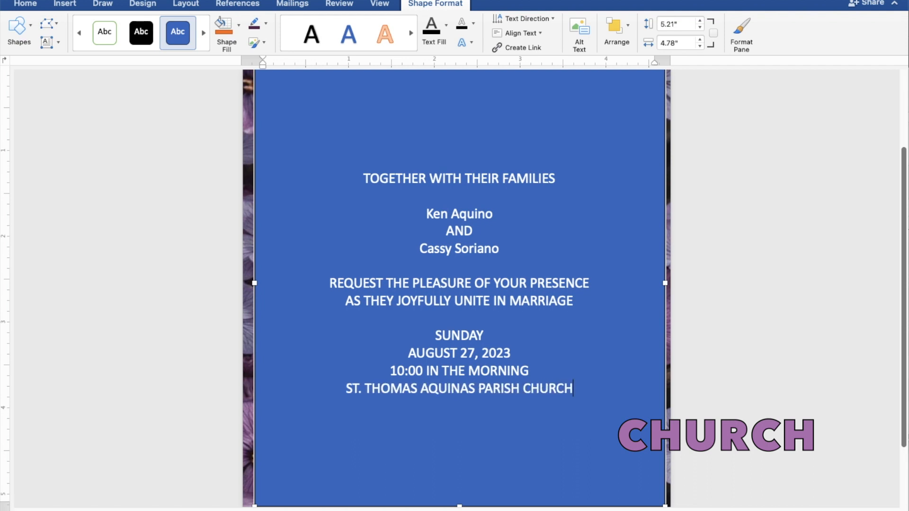
key(Return)
text(MA)
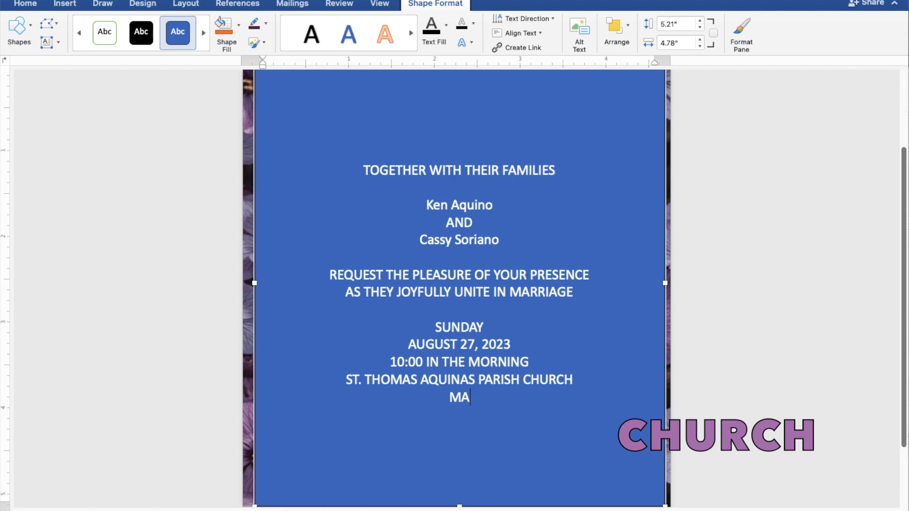
text(NGALDA)
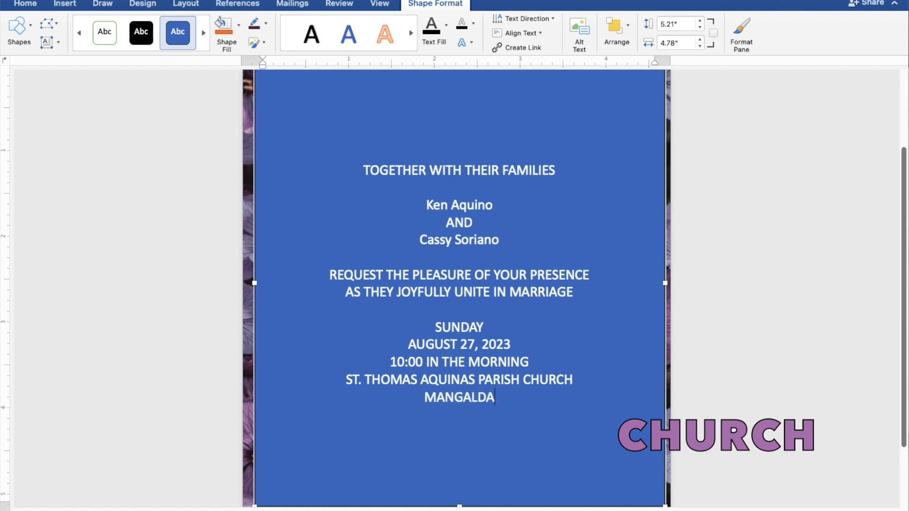
text(N, PANG)
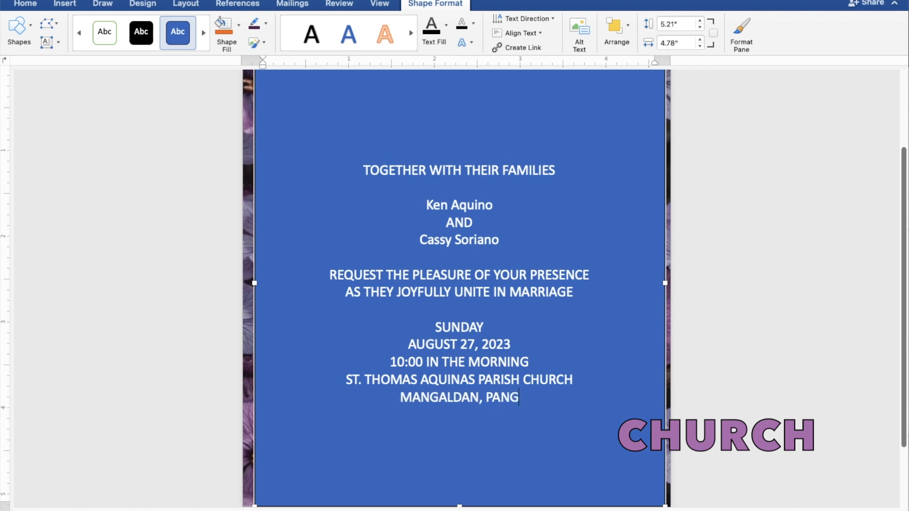
text(ASI)
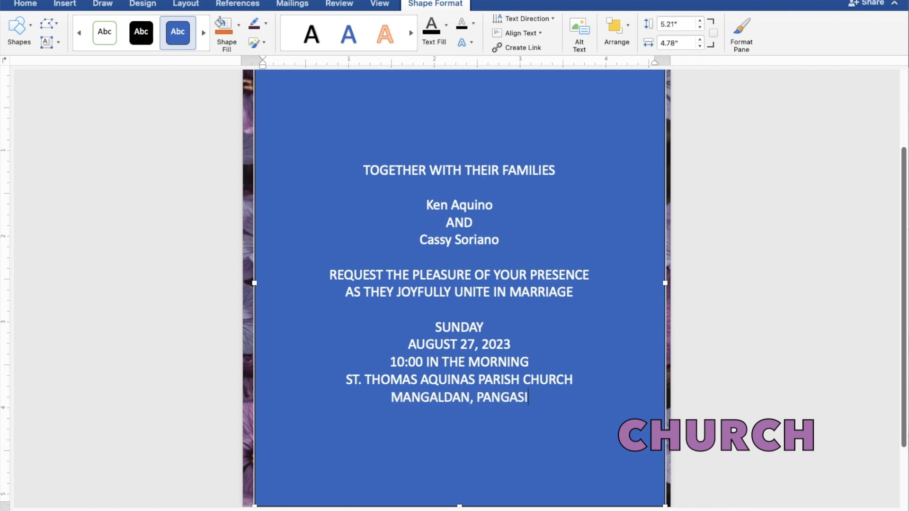
text(NAN)
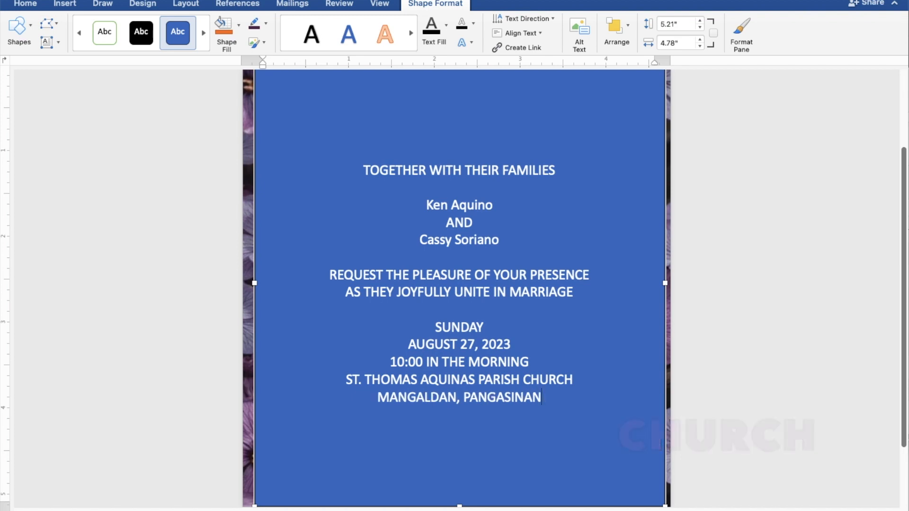
key(Return)
key(Return)
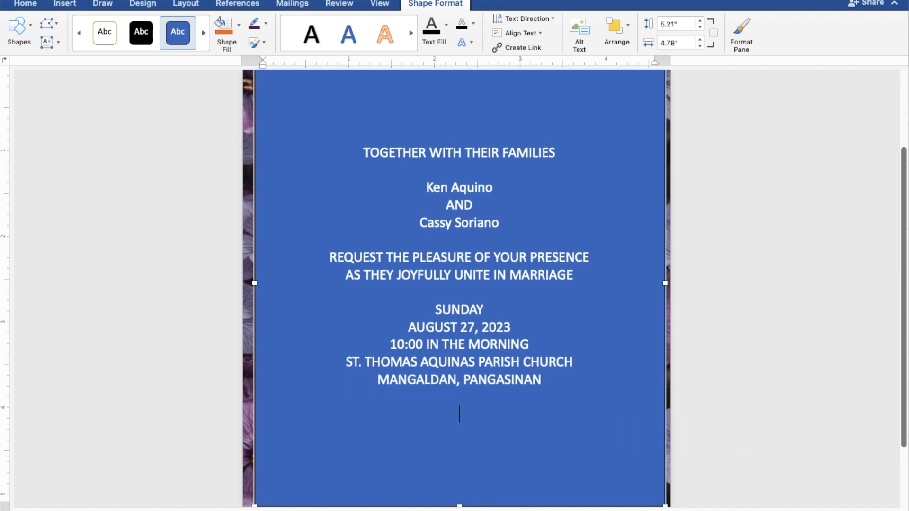
Type 'Reception to follow' on the empty line below the address
text(Reception to)
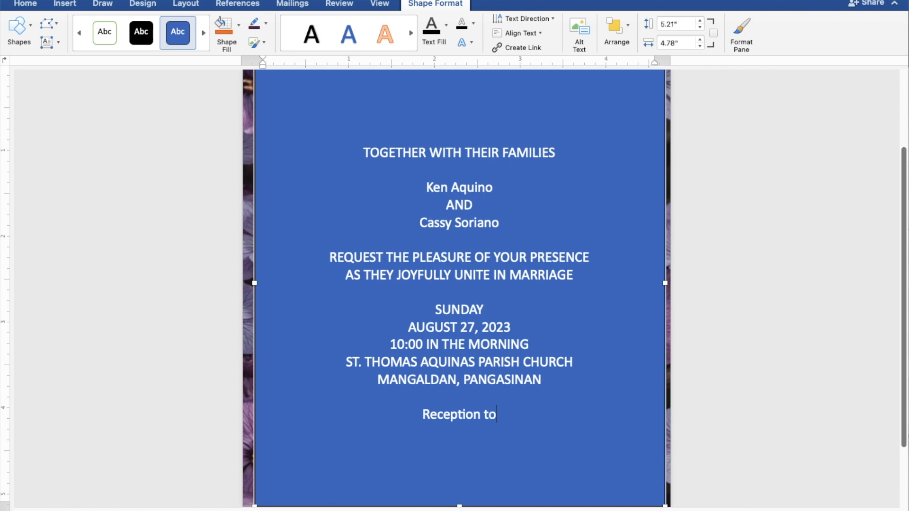
text( follow)
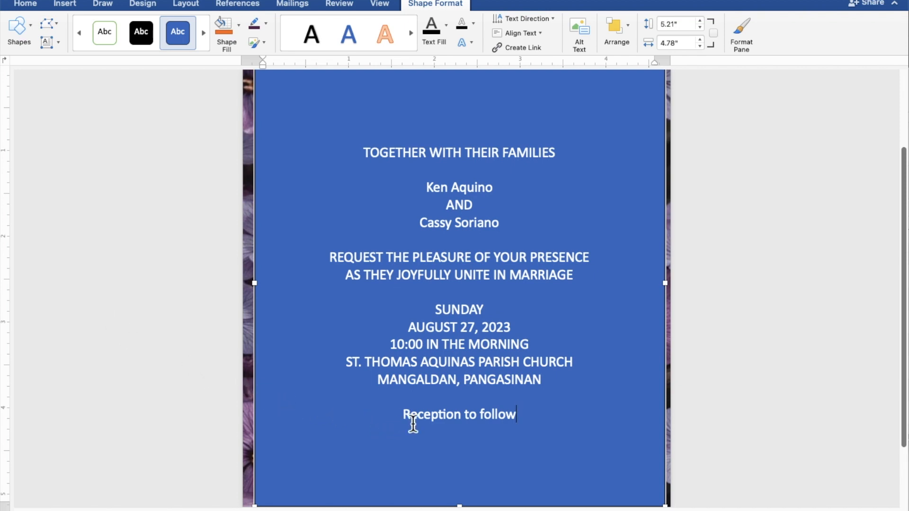
Give the text panel No Fill and No Outline, and colour all the invitation text dark purple
drag(523, 423, 361, 162)
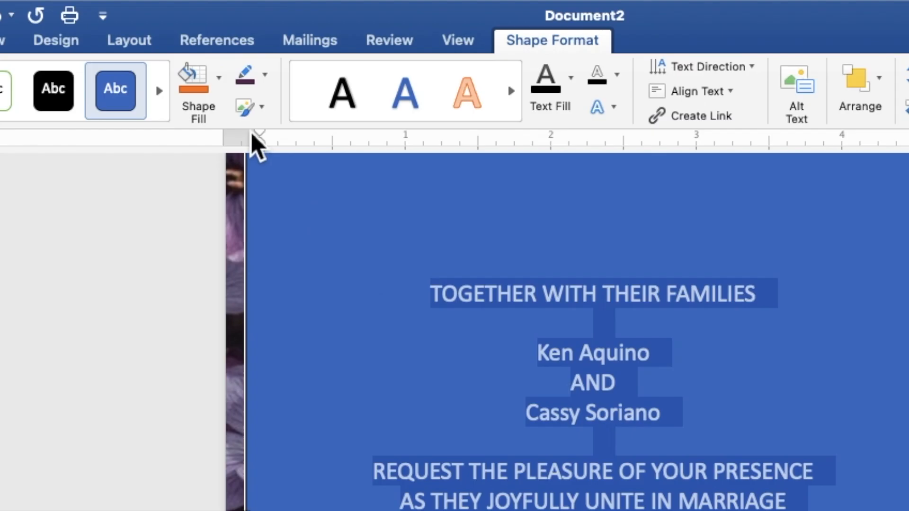
click(223, 85)
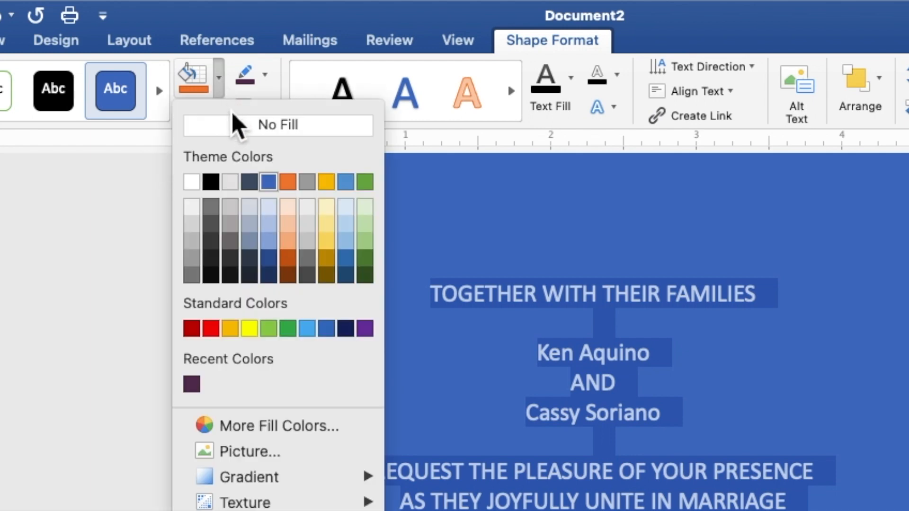
click(232, 128)
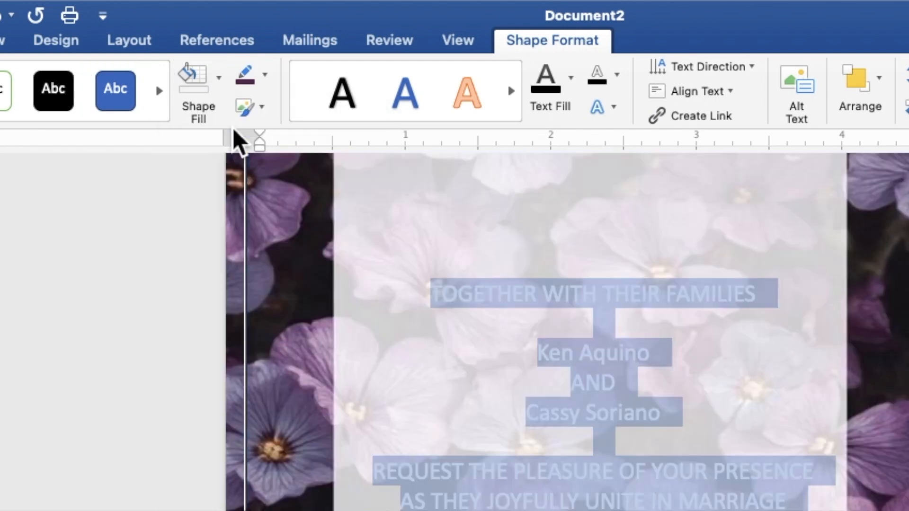
click(265, 81)
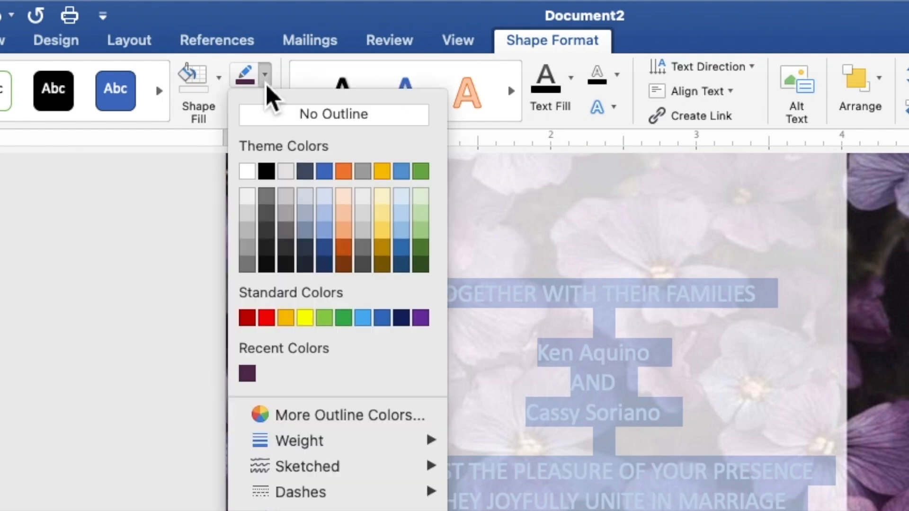
click(274, 116)
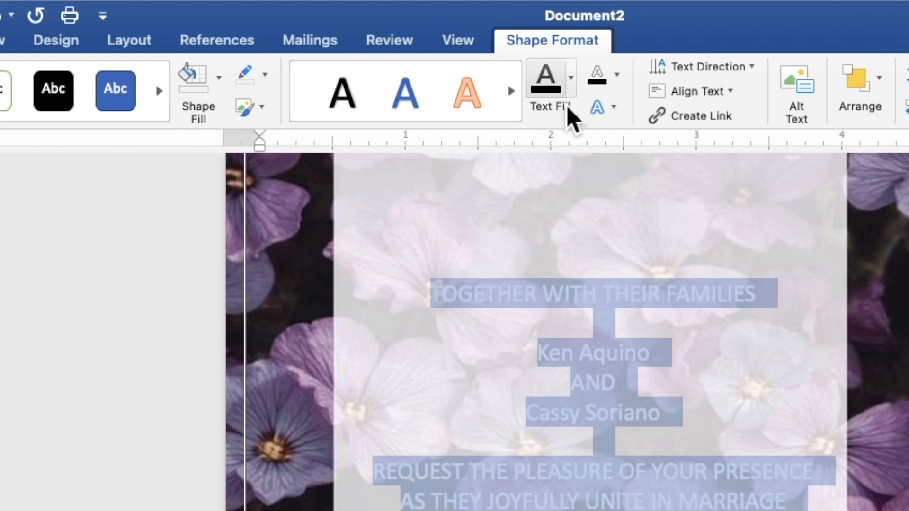
click(572, 85)
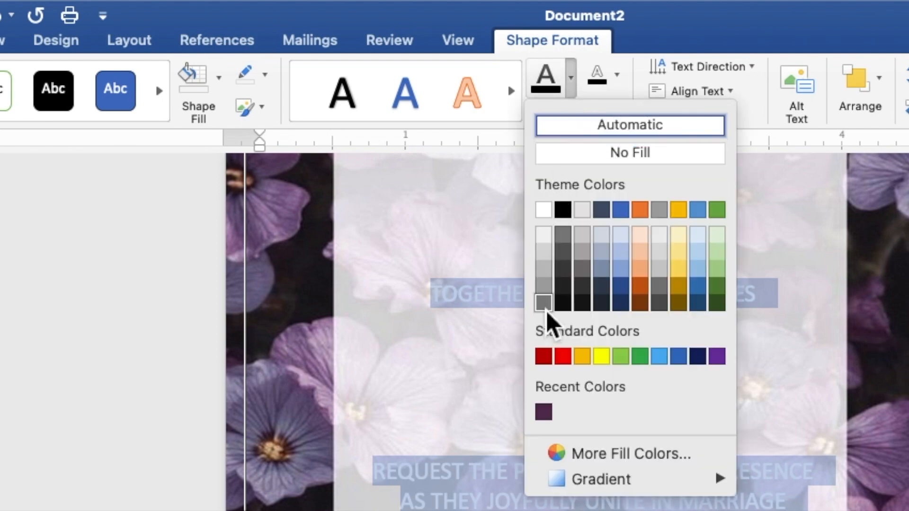
click(550, 419)
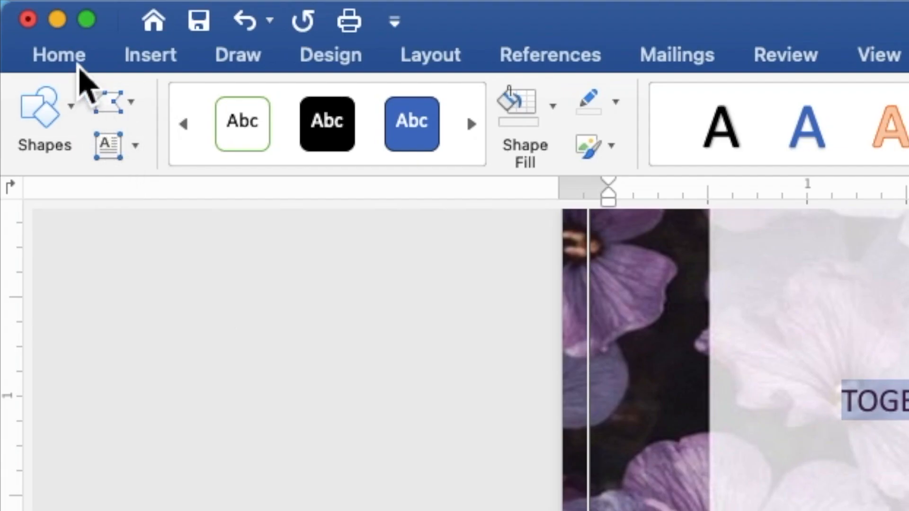
Format all the invitation text as Times New Roman, size 9
click(80, 68)
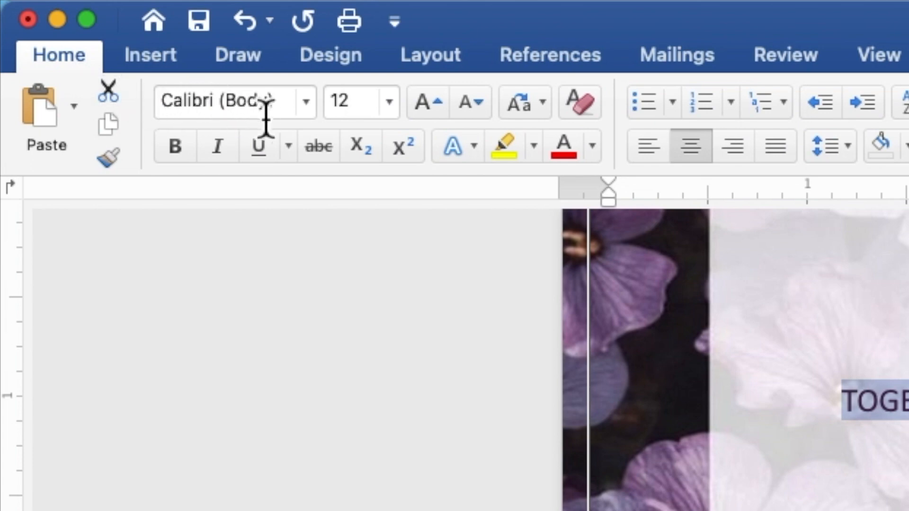
click(306, 102)
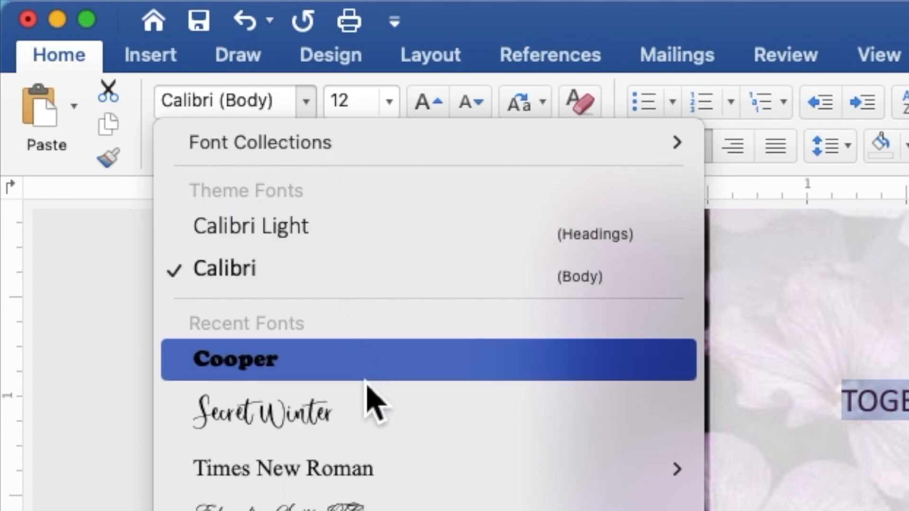
click(369, 471)
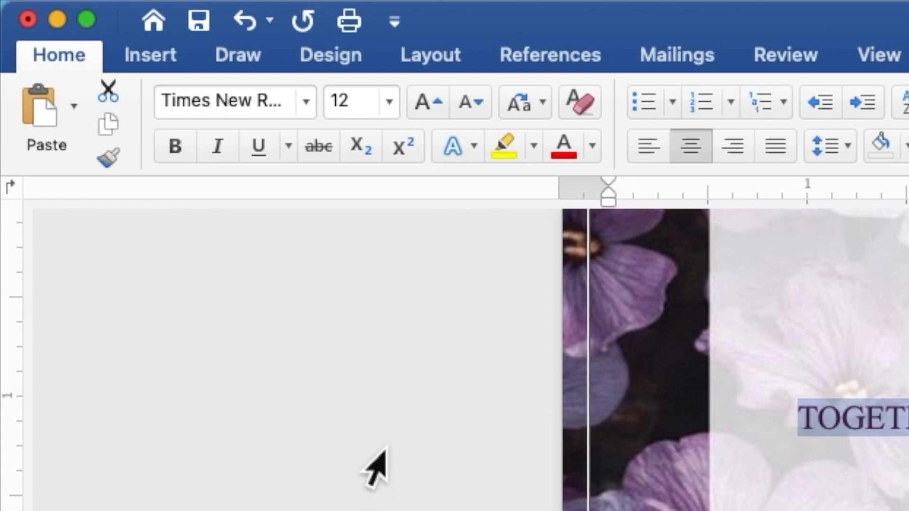
click(355, 108)
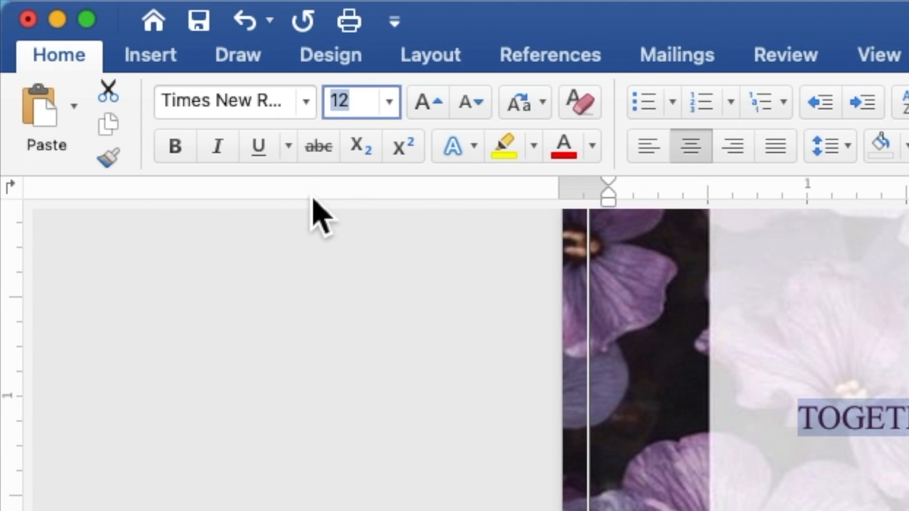
text(9)
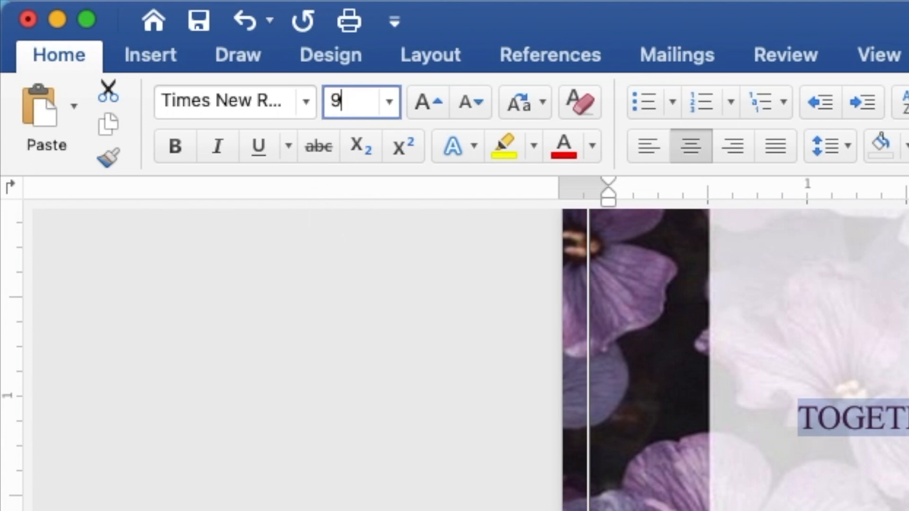
key(Return)
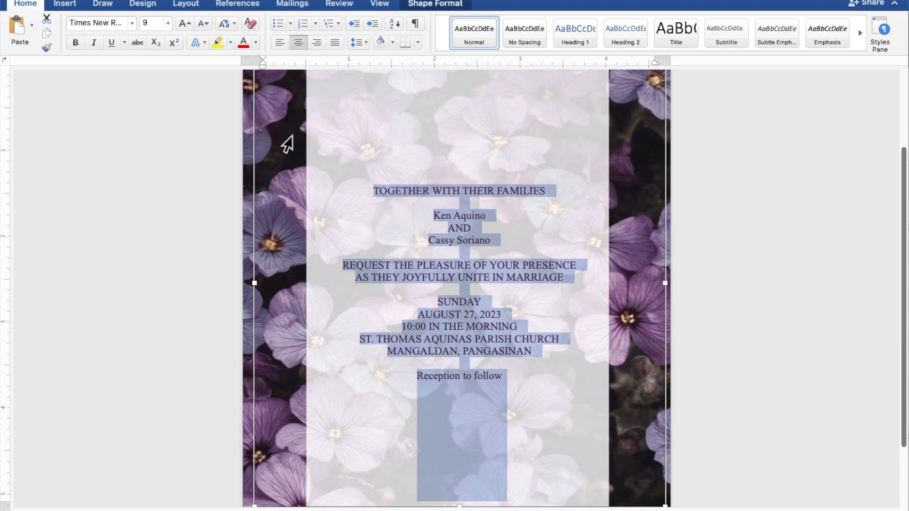
Set the couple's two names and 'Reception to follow' in Secret Winter script at size 15
click(494, 217)
drag(495, 217, 439, 217)
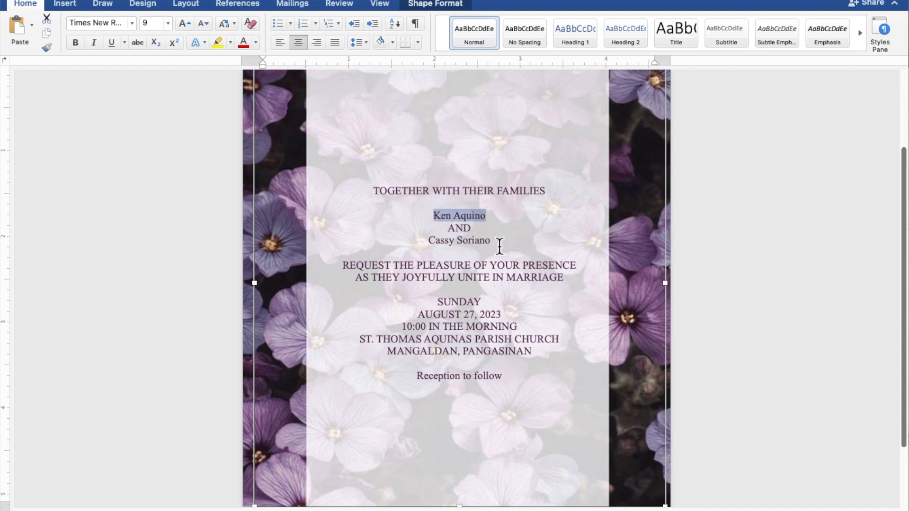
drag(497, 242, 433, 243)
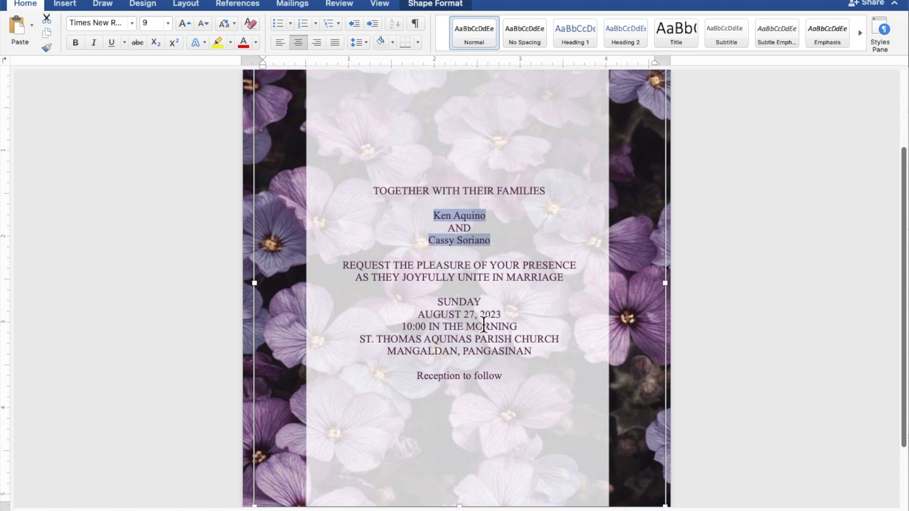
drag(507, 381, 439, 382)
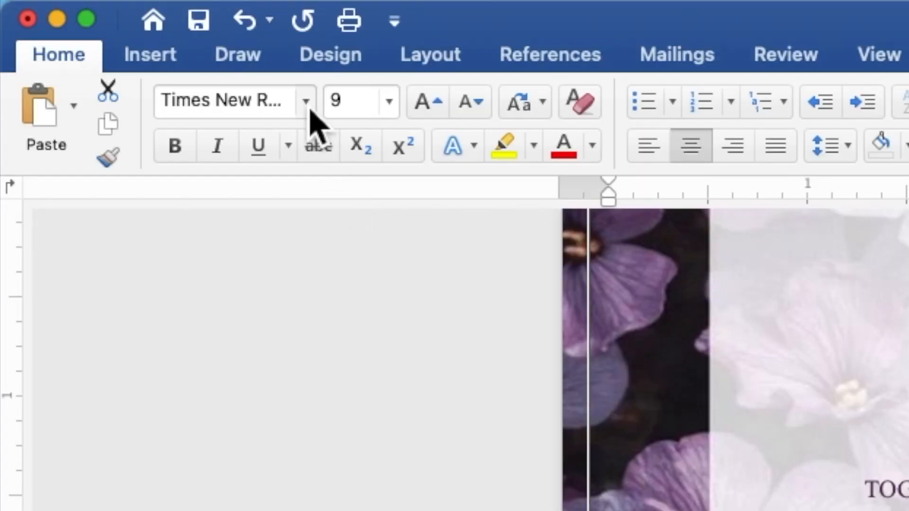
click(307, 104)
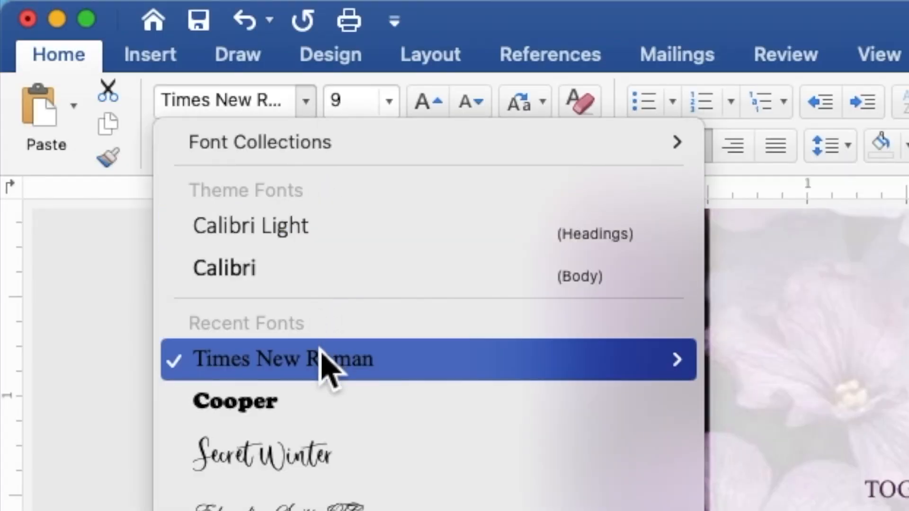
click(338, 466)
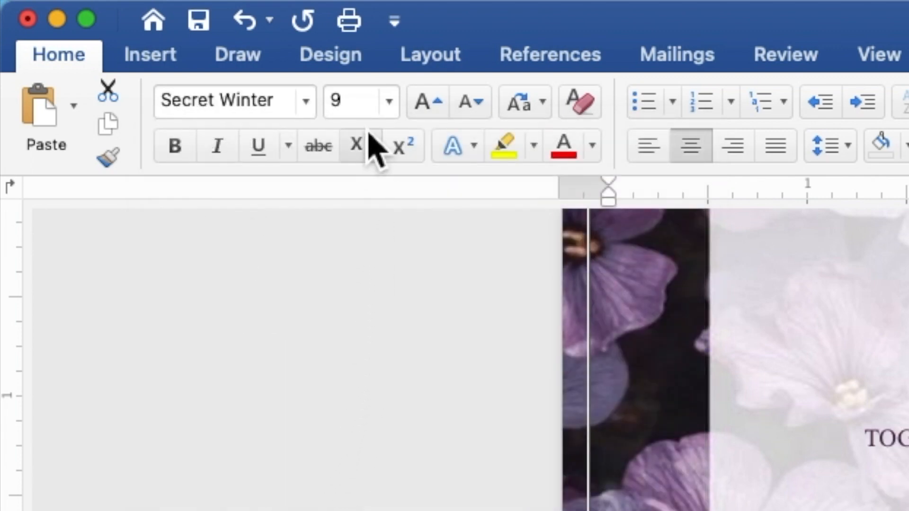
drag(365, 117, 330, 114)
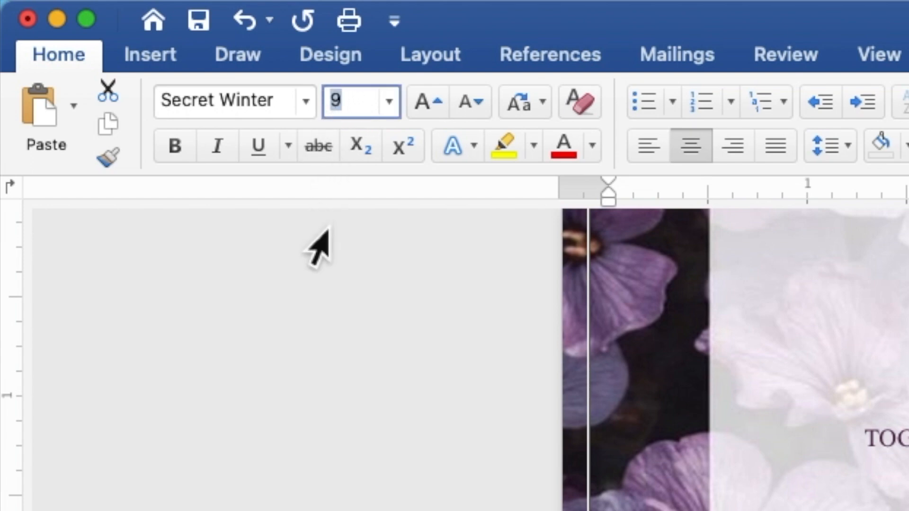
text(15)
key(Return)
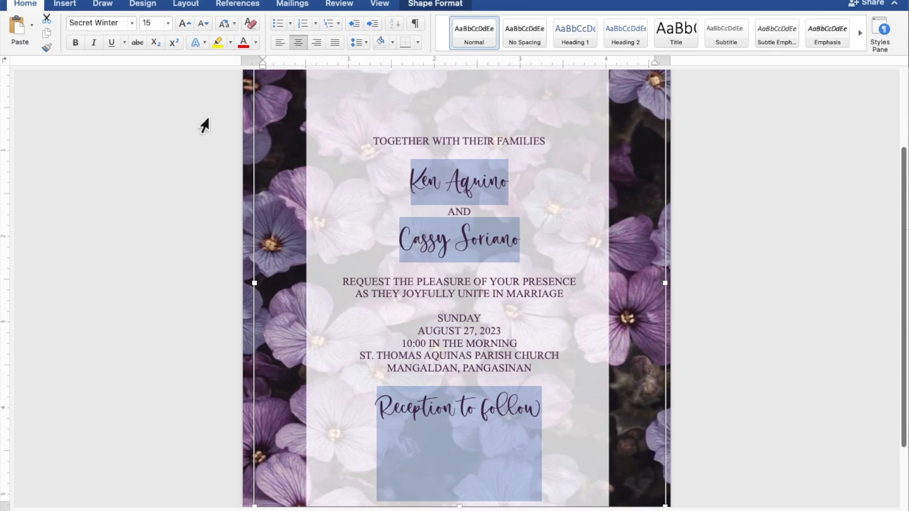
Raise the font size of the couple's two names from 15 to 25
click(522, 186)
drag(520, 184, 421, 183)
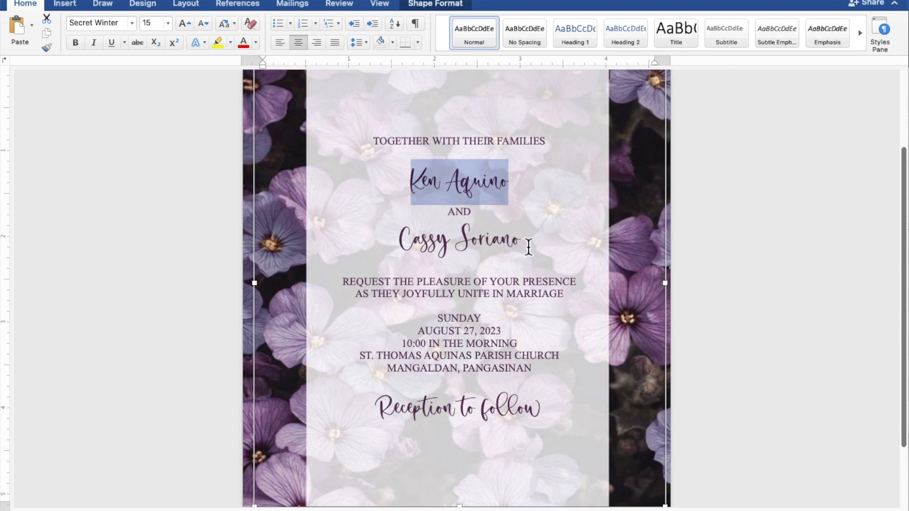
drag(527, 247, 430, 249)
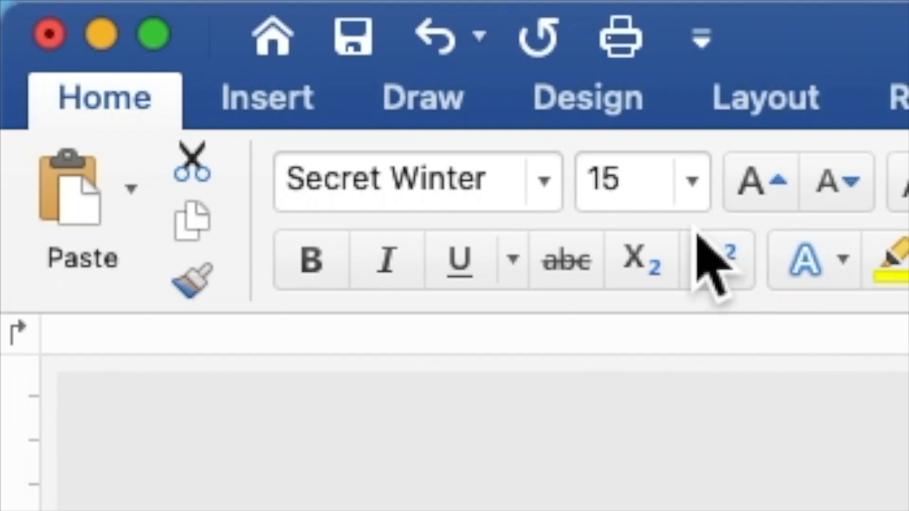
drag(634, 203, 596, 201)
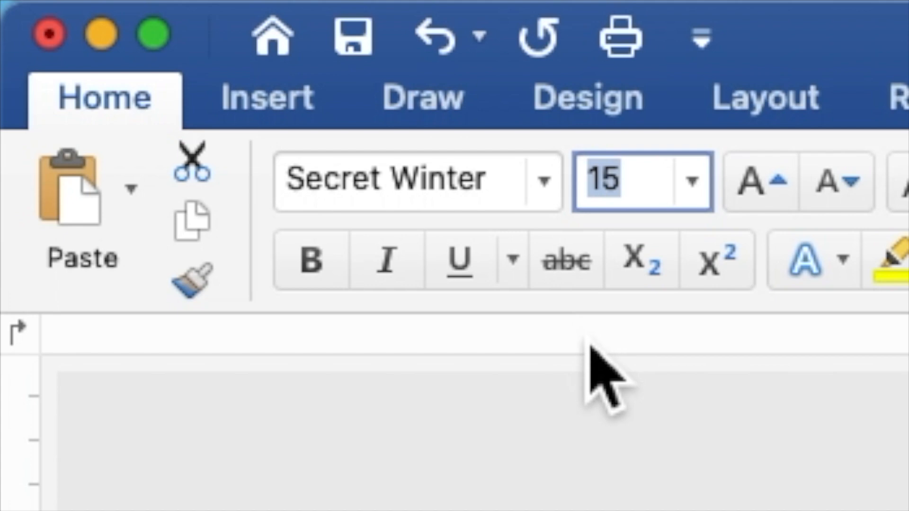
text(25)
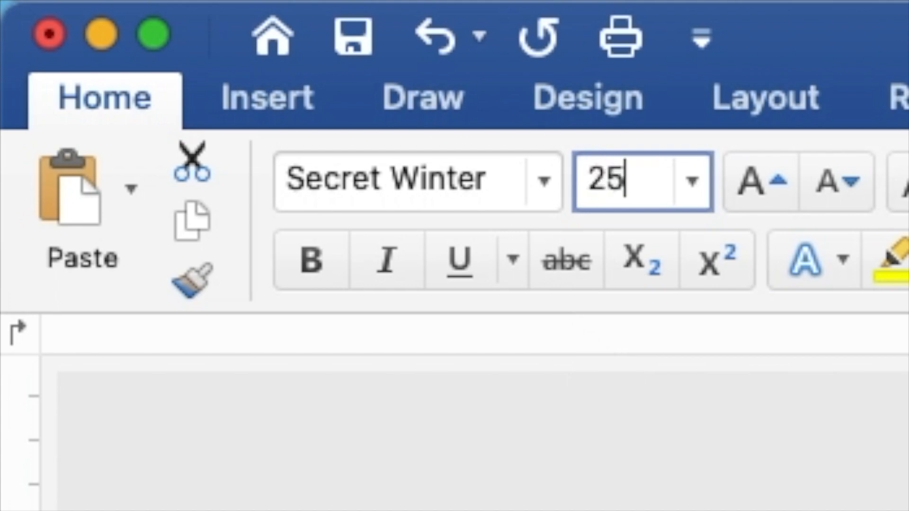
key(Return)
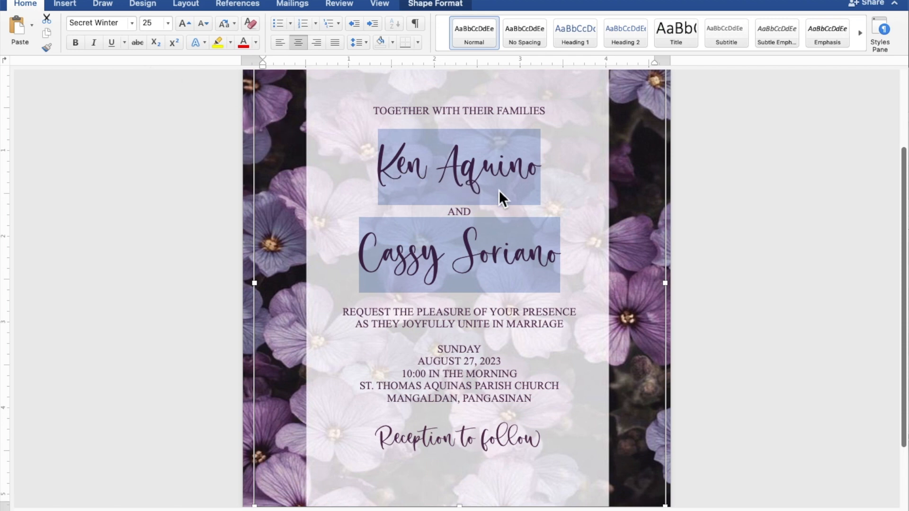
Insert blank lines around TOGETHER WITH THEIR FAMILIES, REQUEST THE PLEASURE, SUNDAY and Reception to follow
scroll(504, 190, down, 2)
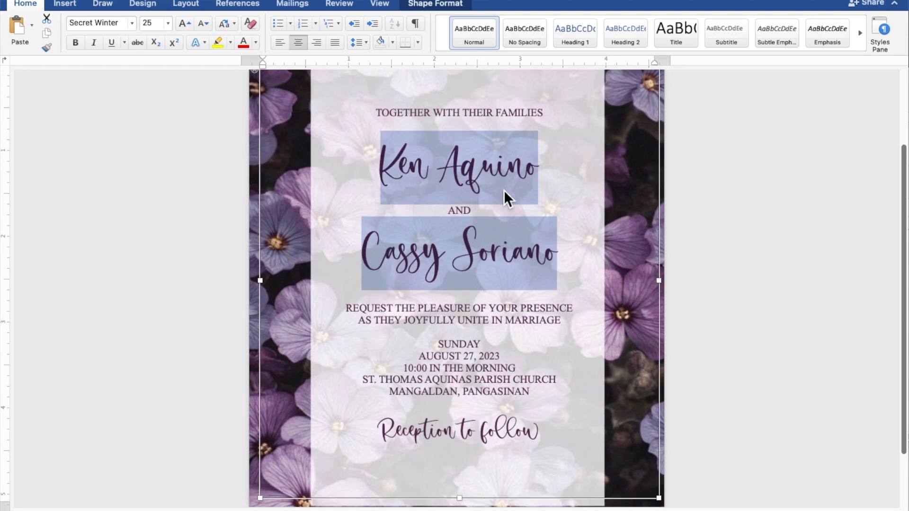
scroll(504, 190, down, 3)
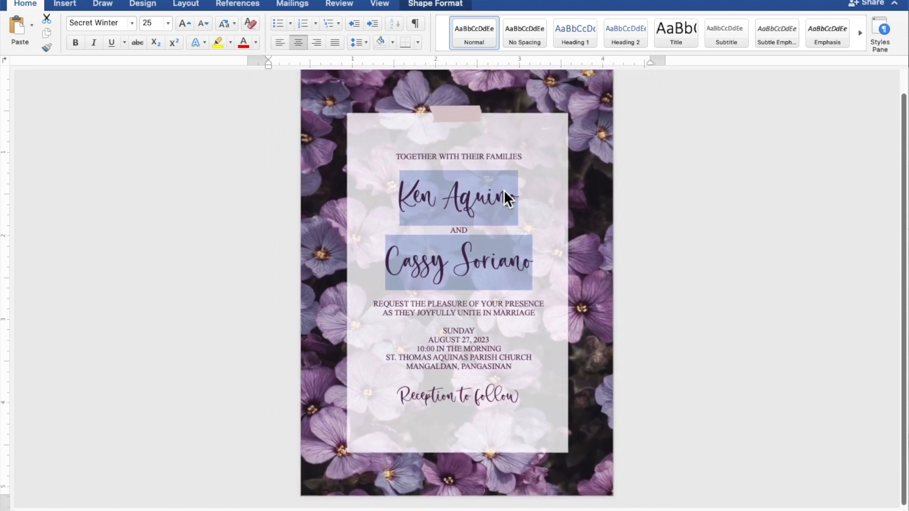
scroll(503, 189, down, 1)
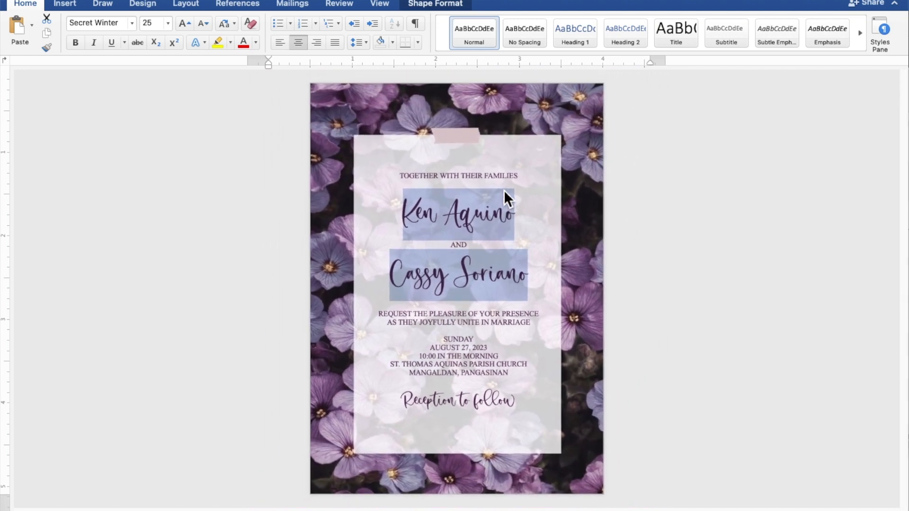
click(485, 186)
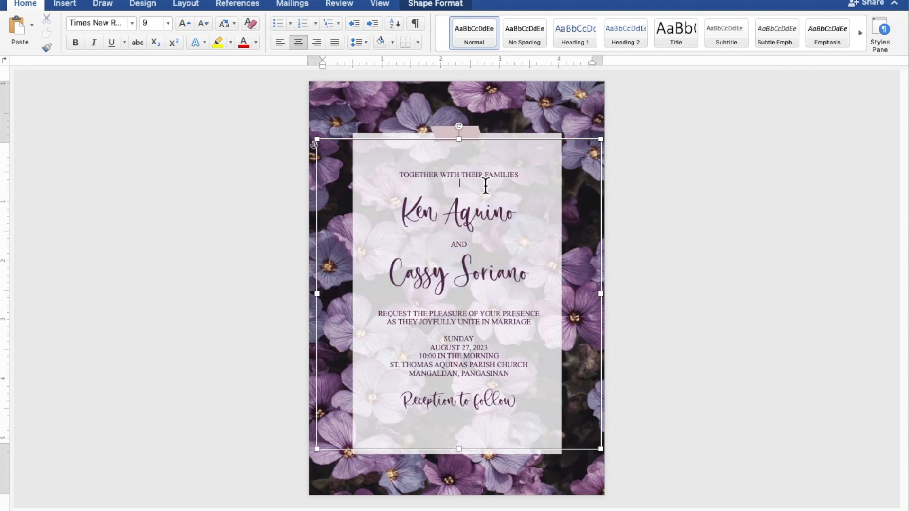
key(Return)
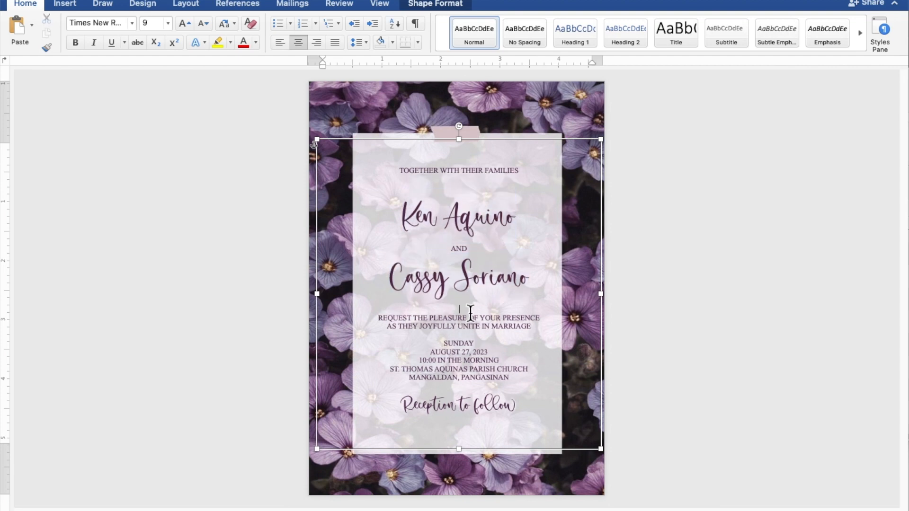
key(Return)
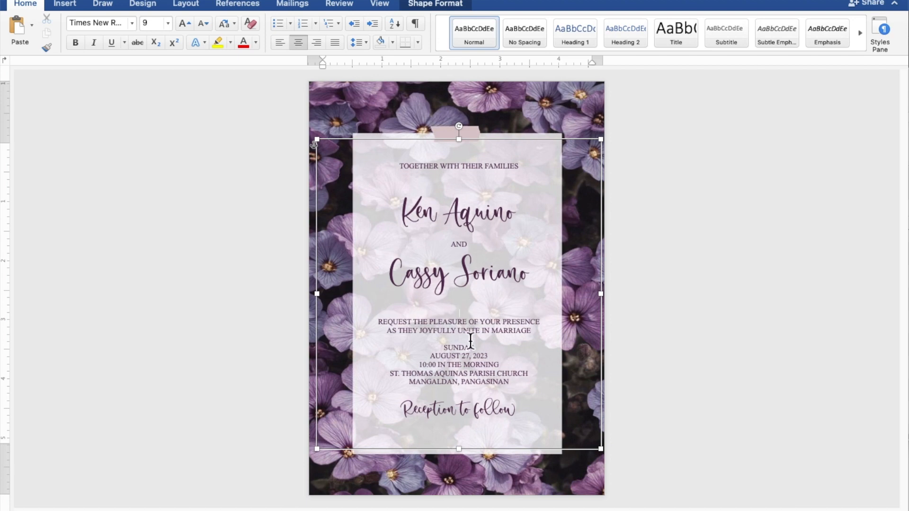
key(Return)
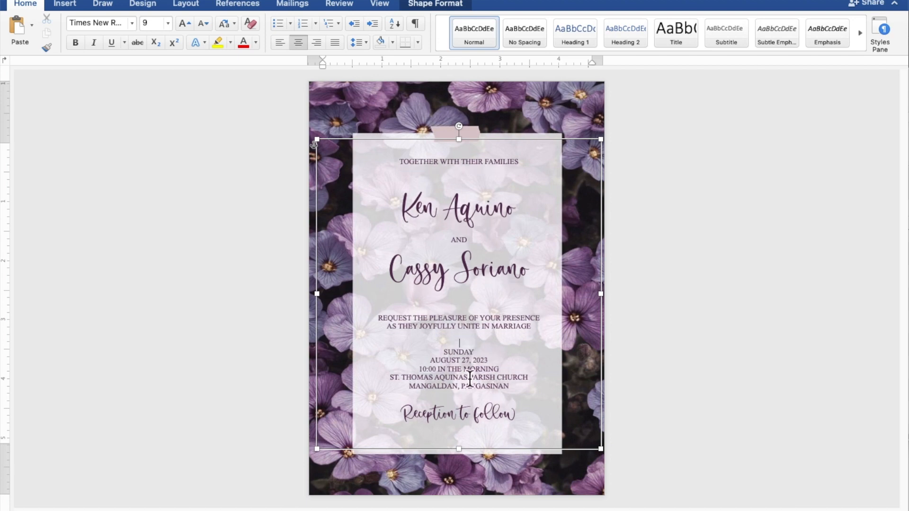
key(Return)
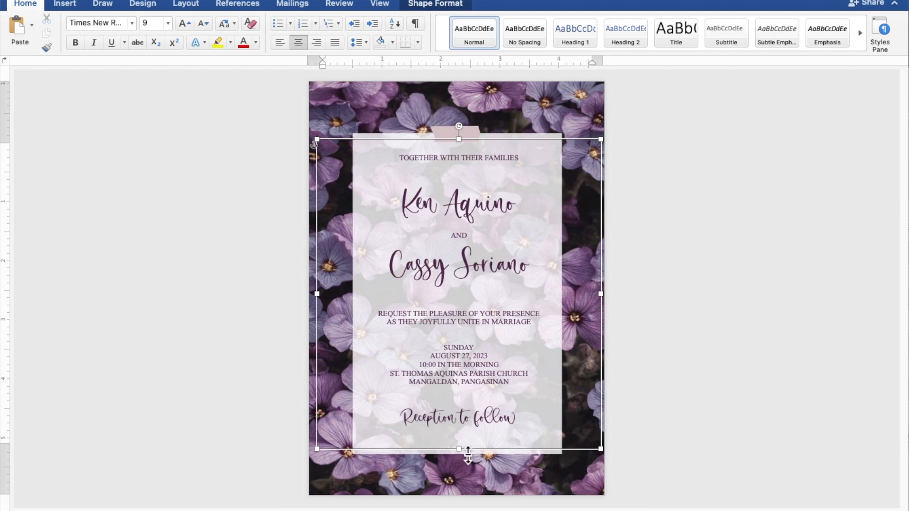
Stretch the text box taller to about 5.36" by 4.78" and nudge it slightly left
drag(467, 457, 468, 466)
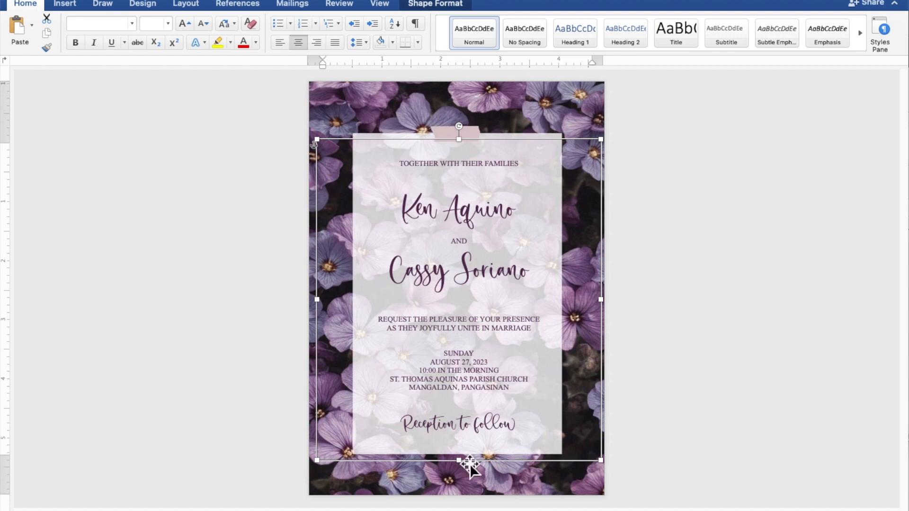
key(Left)
key(Left)
key(Left)
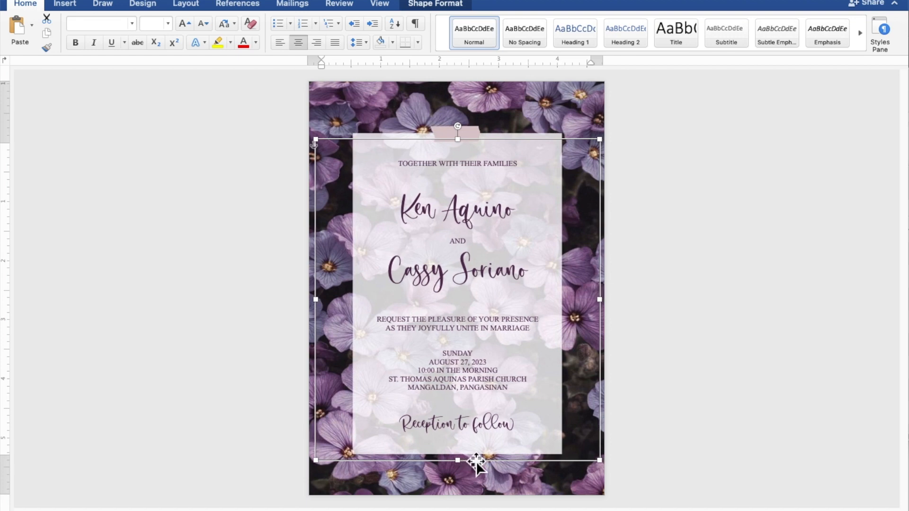
key(Left)
key(Left)
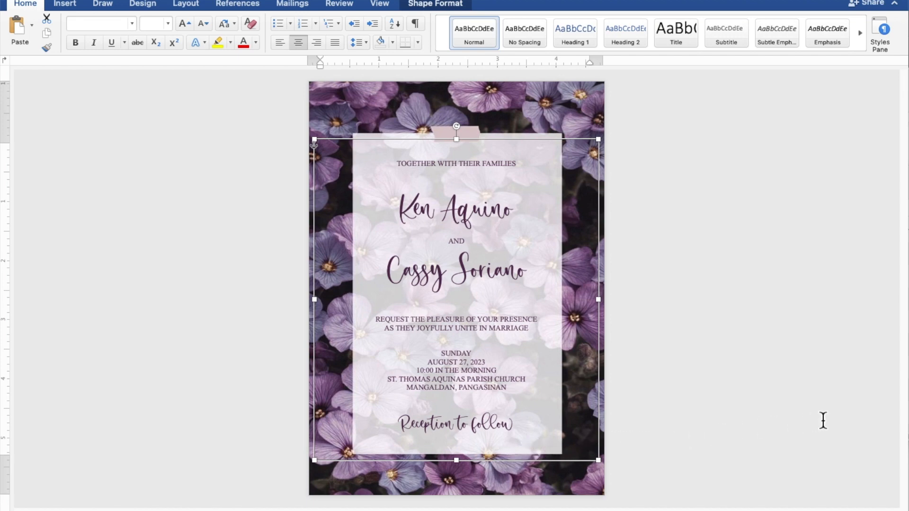
click(840, 417)
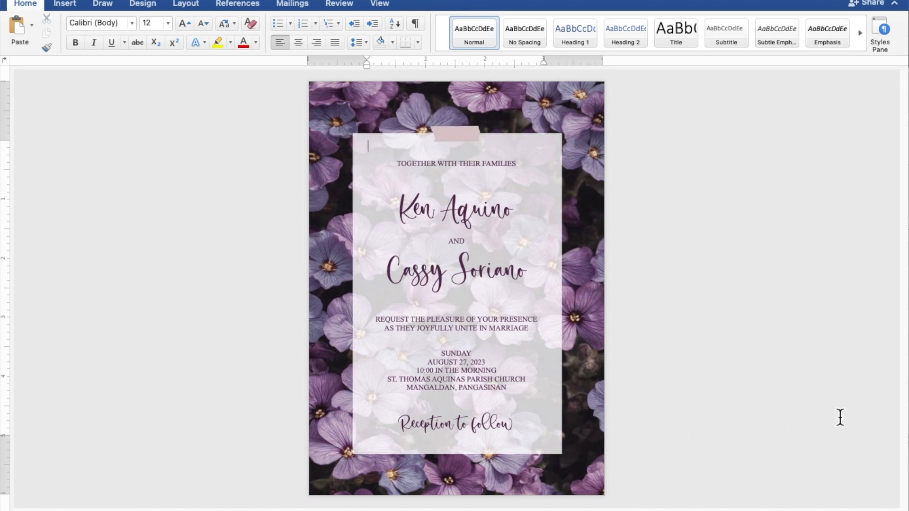